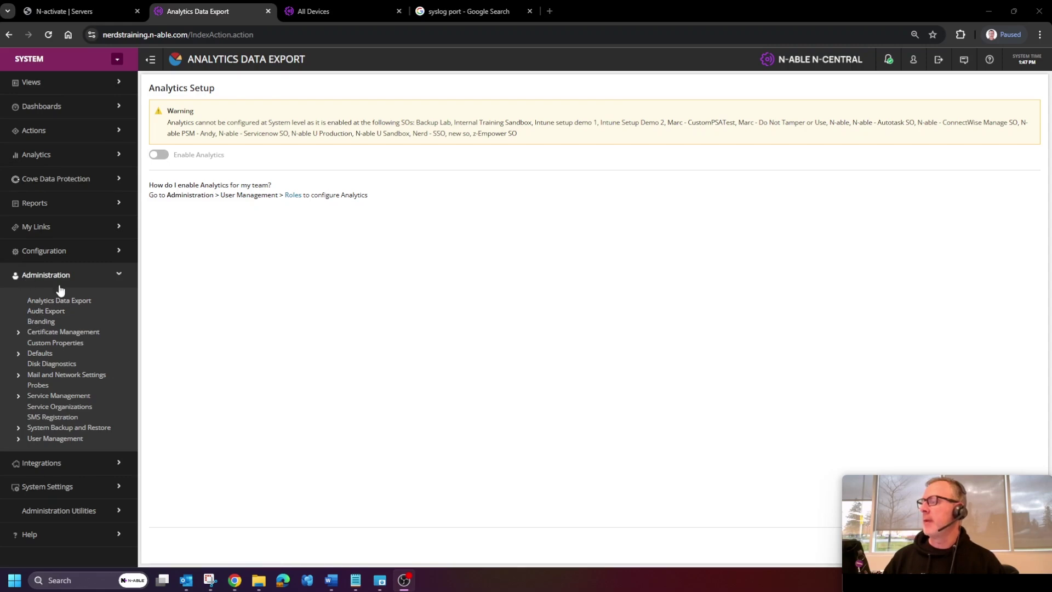
Turn on audit-data syslog export, visit the hostname and port fields, and enable TLS with a certificate.
{"action": "left_click", "coordinate": [44, 311]}
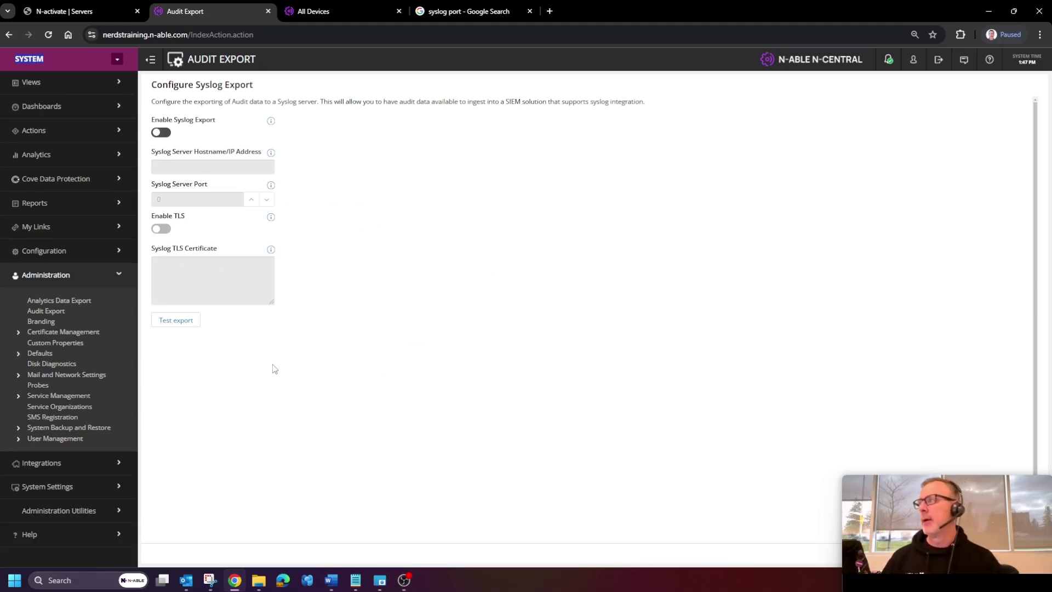
{"action": "left_click", "coordinate": [42, 312]}
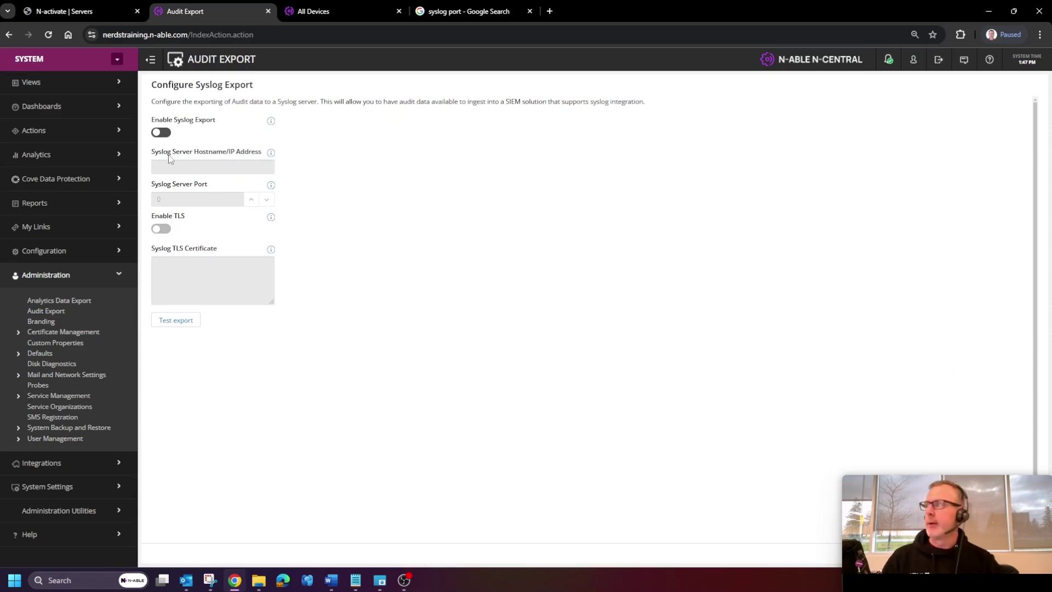
{"action": "left_click", "coordinate": [162, 133]}
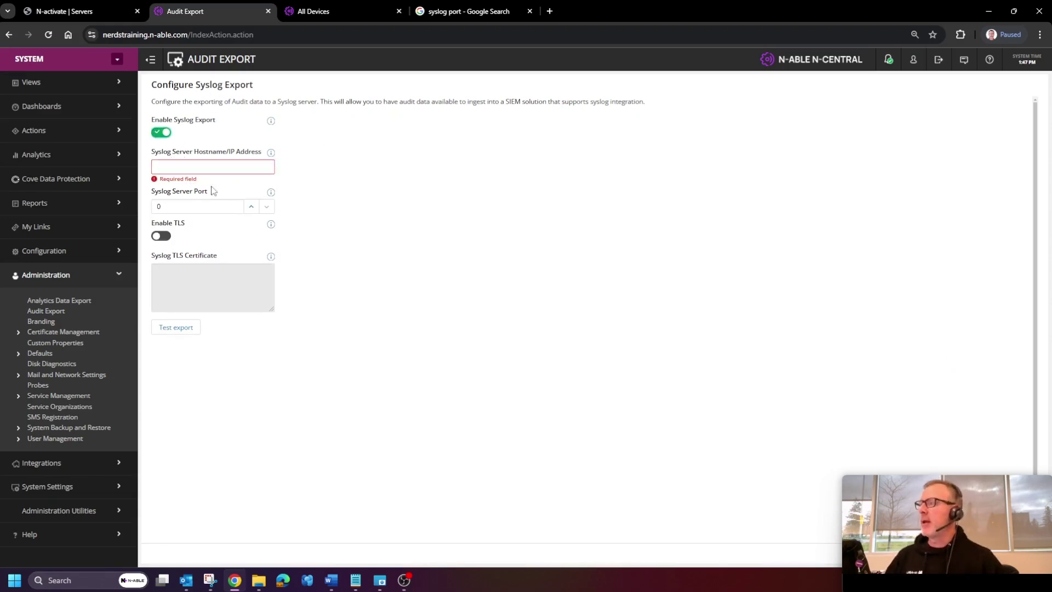
{"action": "left_click", "coordinate": [170, 164]}
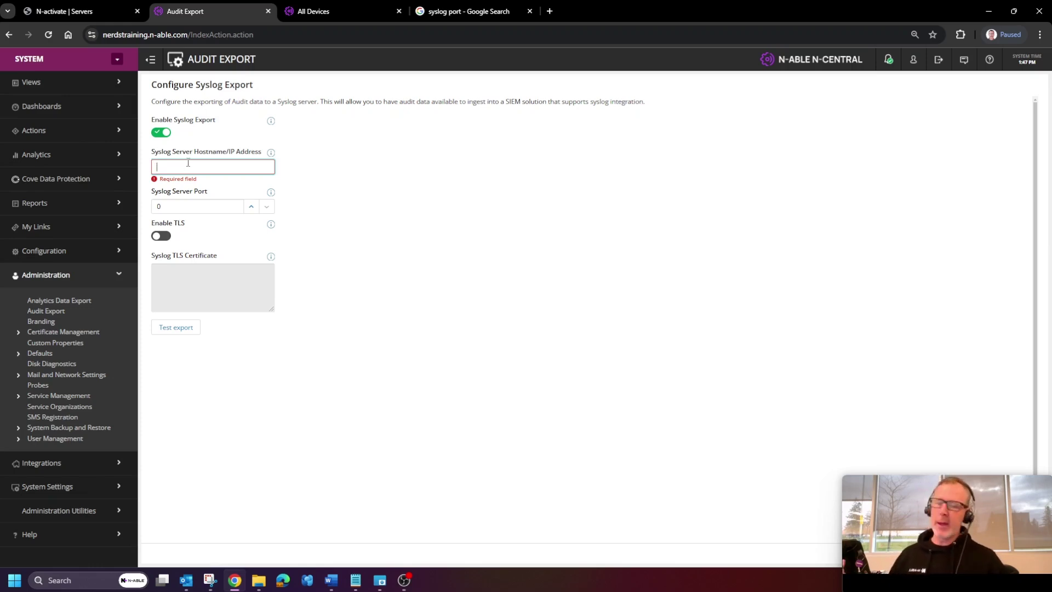
{"action": "left_click", "coordinate": [200, 206]}
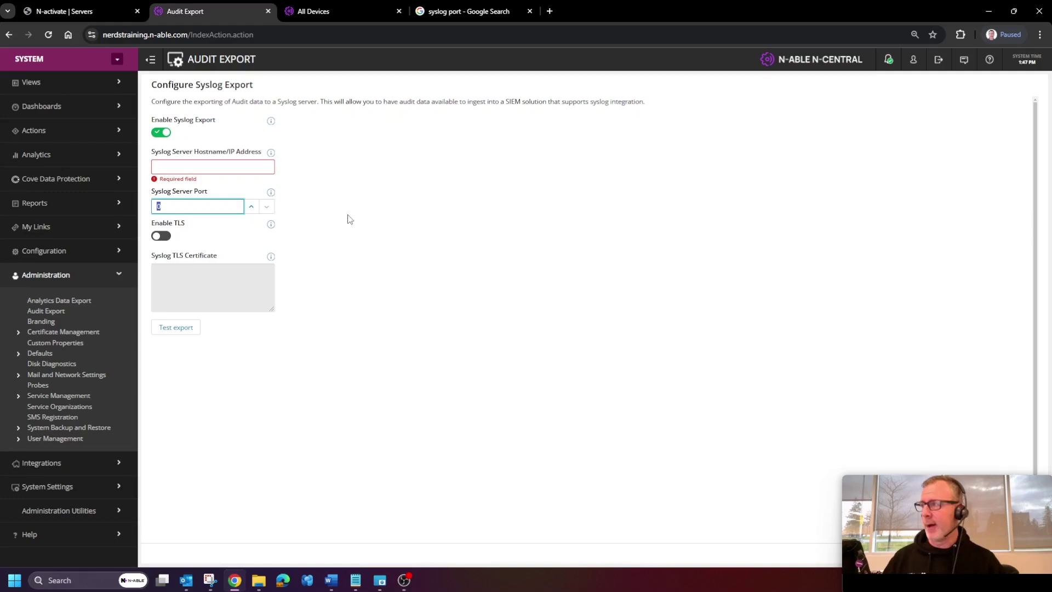
{"action": "left_click", "coordinate": [164, 236]}
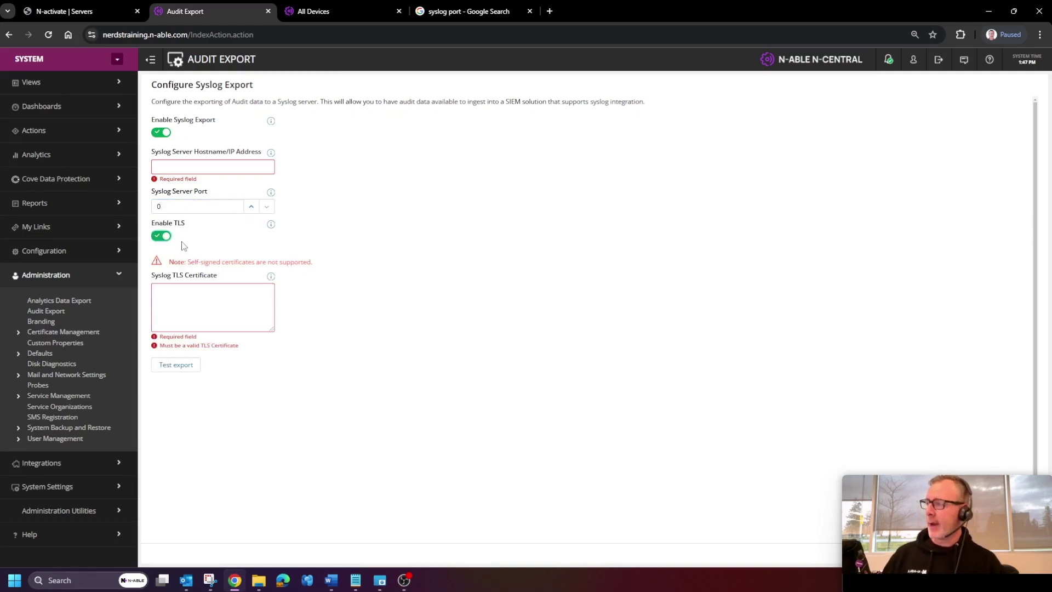
{"action": "left_click", "coordinate": [213, 302]}
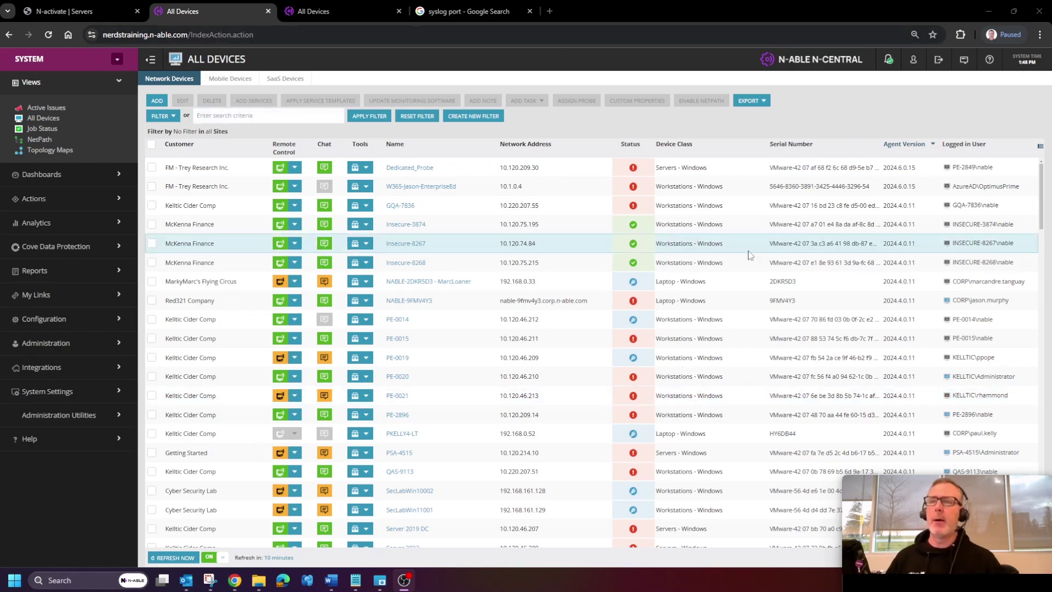
Add the Last Check-in column to the device table and highlight several devices' check-in times.
{"action": "left_click", "coordinate": [1040, 146]}
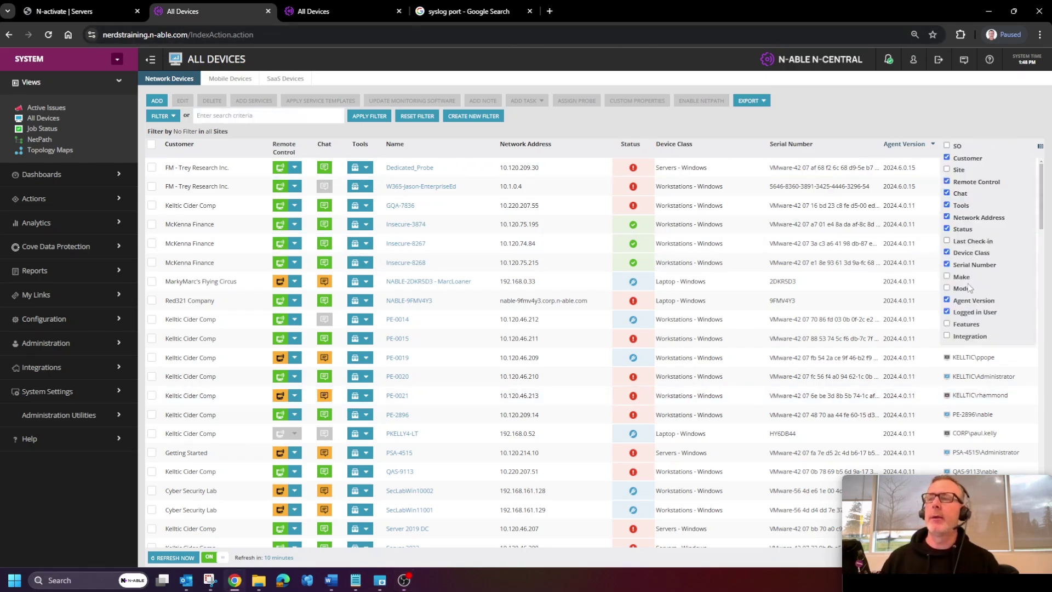
{"action": "left_click", "coordinate": [968, 243]}
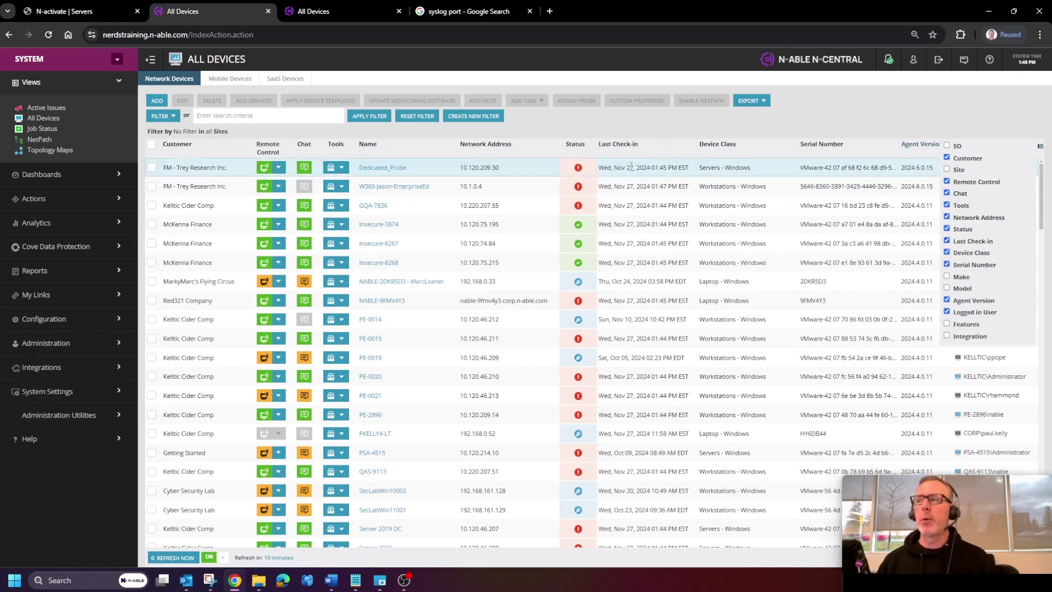
{"action": "left_click", "coordinate": [640, 127]}
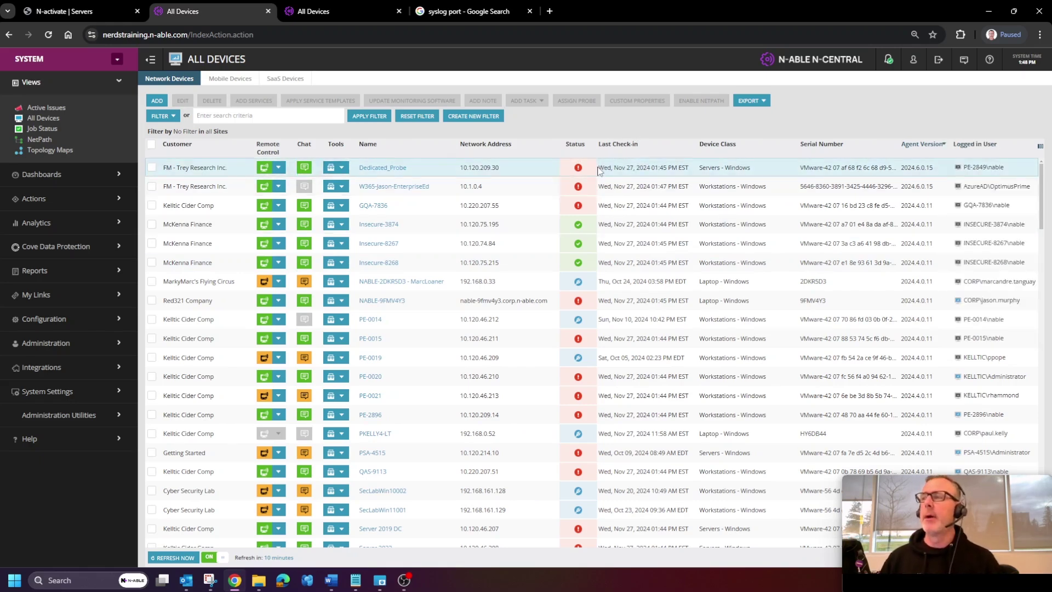
{"action": "left_click_drag", "start_coordinate": [599, 170], "coordinate": [691, 171]}
{"action": "left_click_drag", "start_coordinate": [630, 187], "coordinate": [653, 188]}
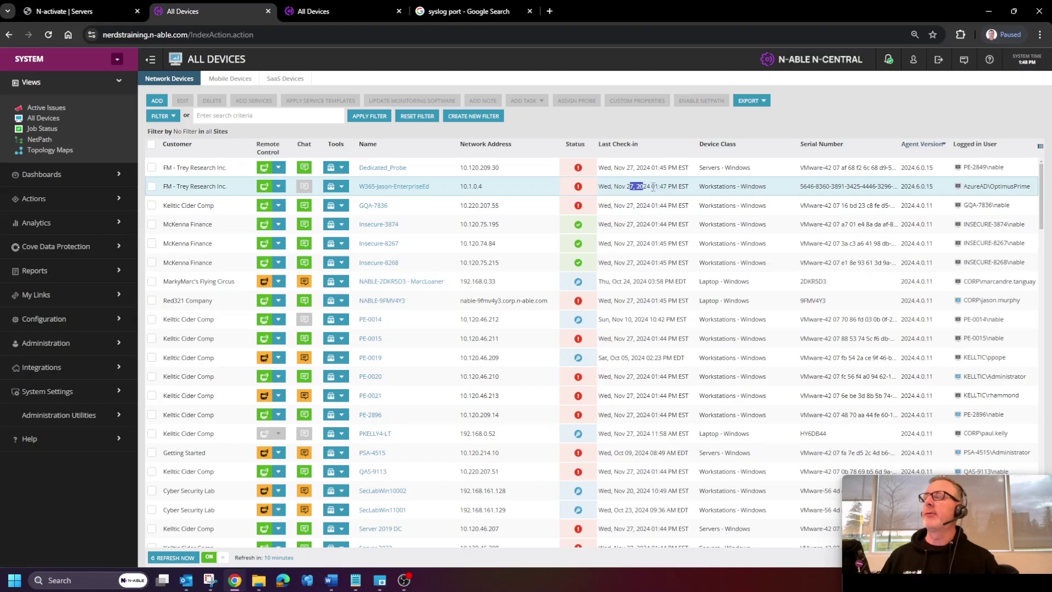
{"action": "left_click_drag", "start_coordinate": [604, 301], "coordinate": [672, 302]}
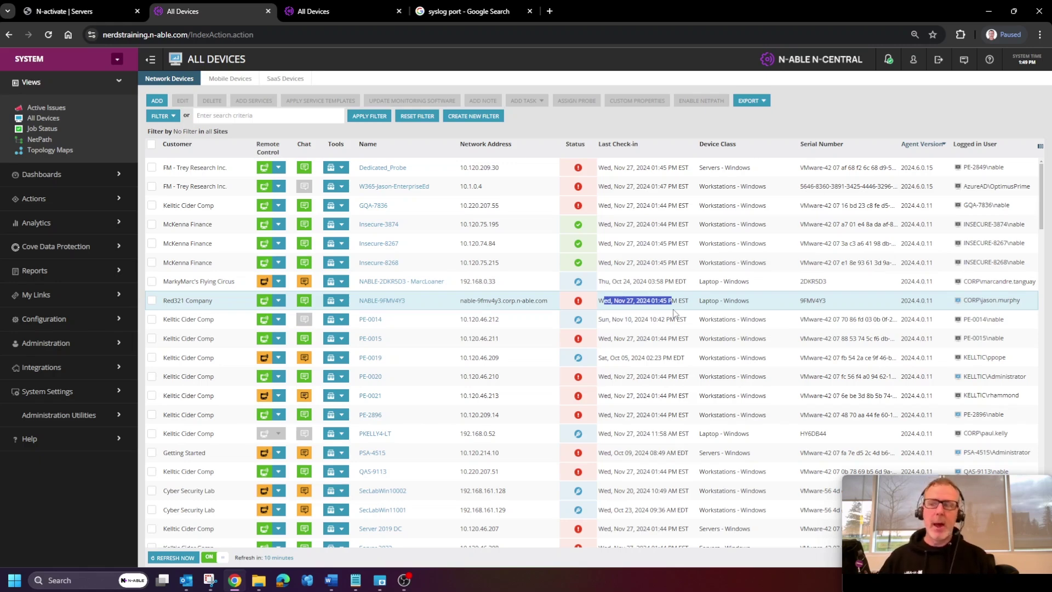
Open Configuration > Asset Discovery > Discovered Assets and include ignored devices.
{"action": "left_click", "coordinate": [53, 321]}
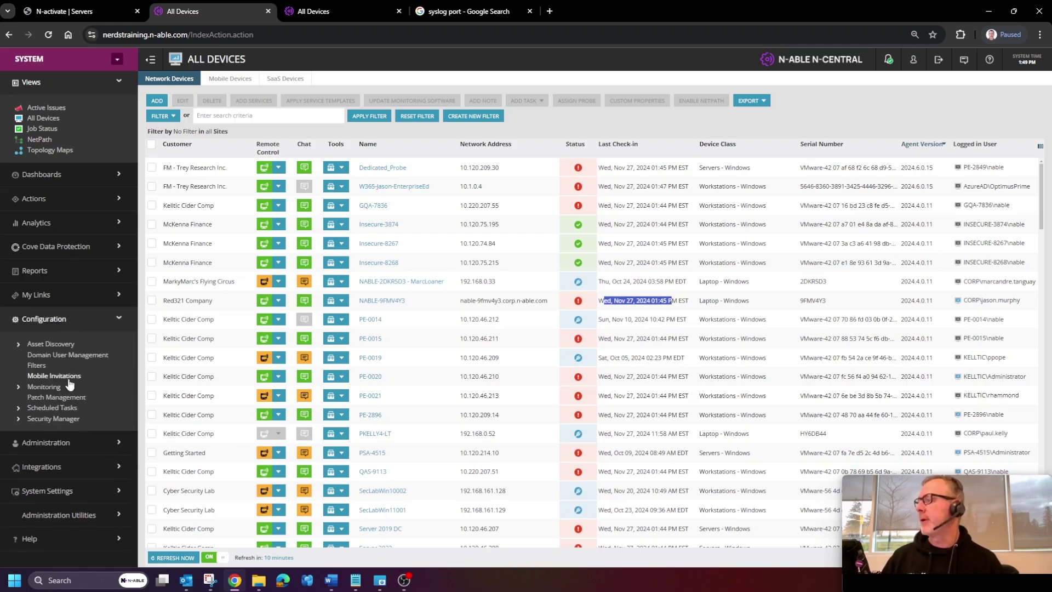
{"action": "left_click", "coordinate": [48, 345]}
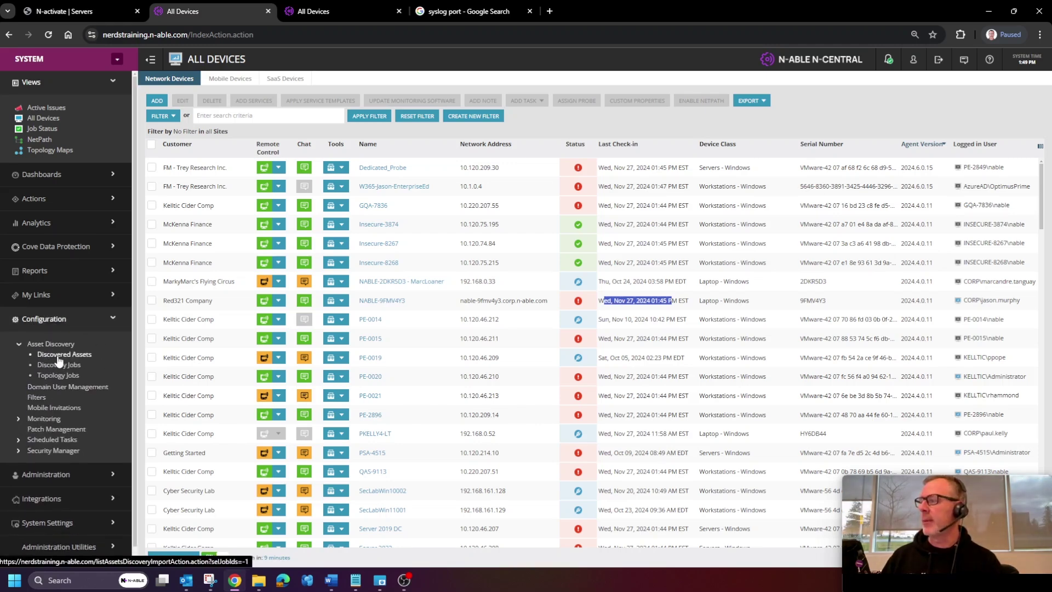
{"action": "left_click", "coordinate": [58, 357]}
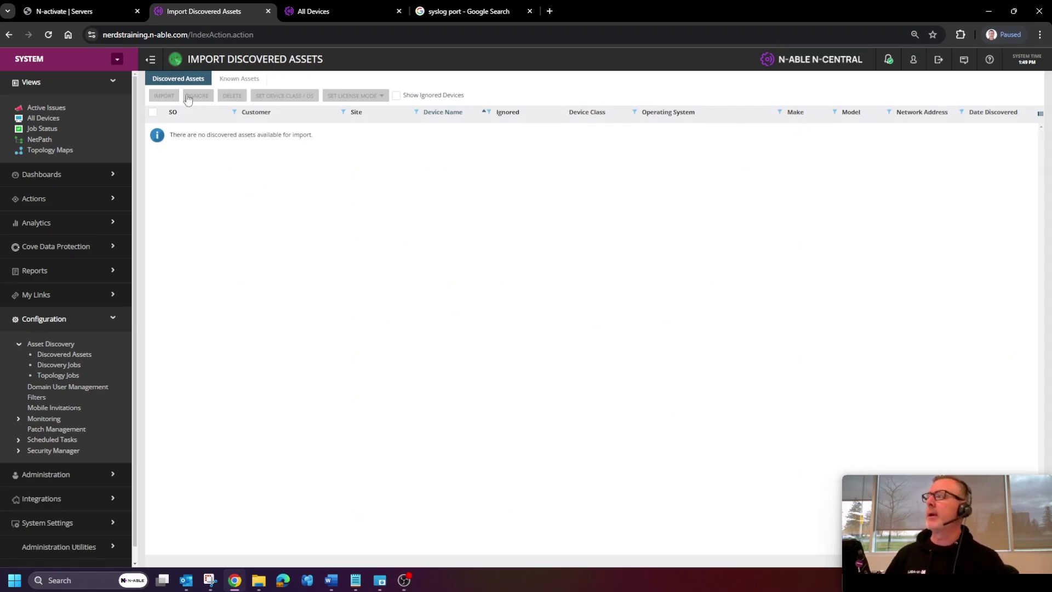
{"action": "left_click", "coordinate": [396, 95]}
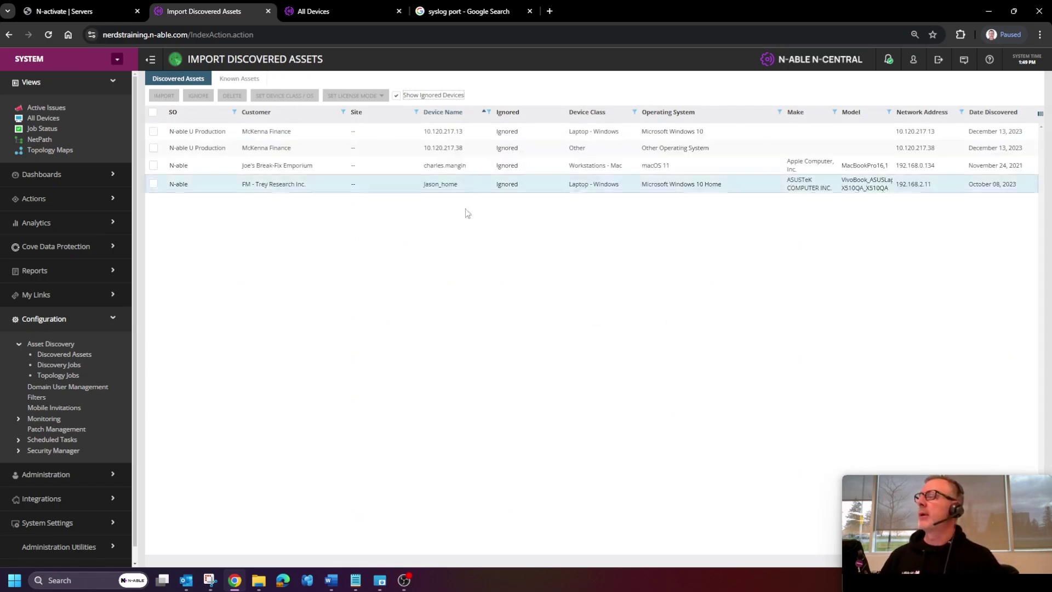
Add WMI, Registry Query, NetBIOS, SNMP, ADMIN Share, SSH and Agent Version columns to the assets table.
{"action": "left_click", "coordinate": [1040, 115]}
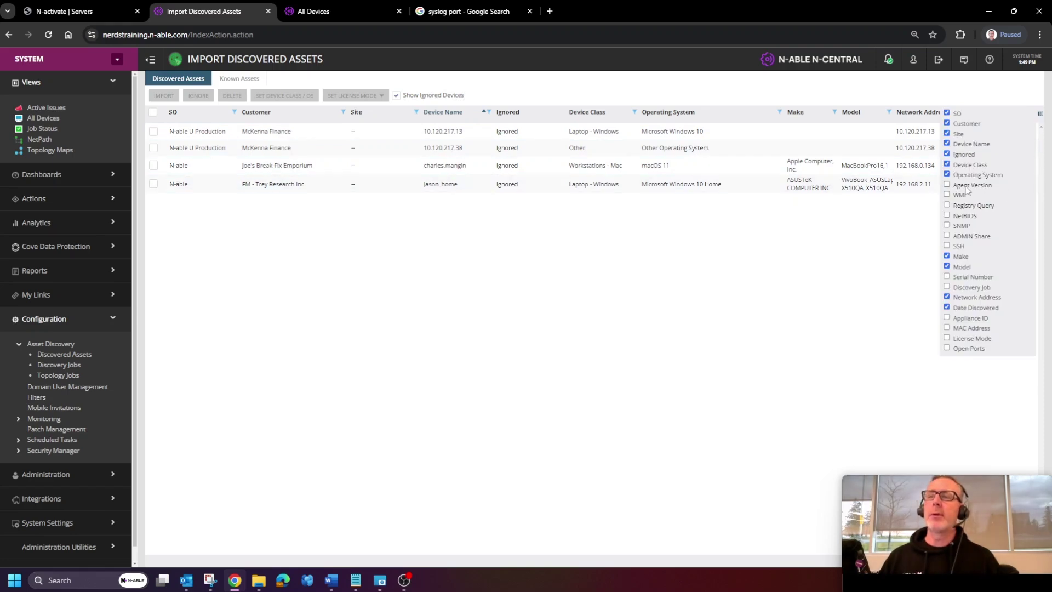
{"action": "left_click", "coordinate": [964, 195]}
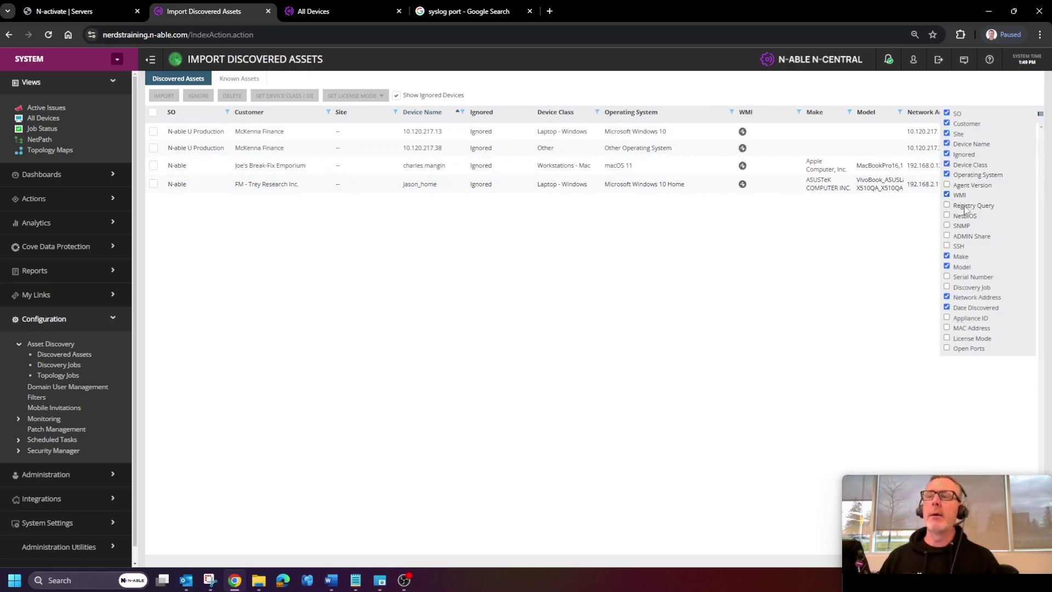
{"action": "left_click", "coordinate": [968, 207]}
{"action": "left_click", "coordinate": [966, 217]}
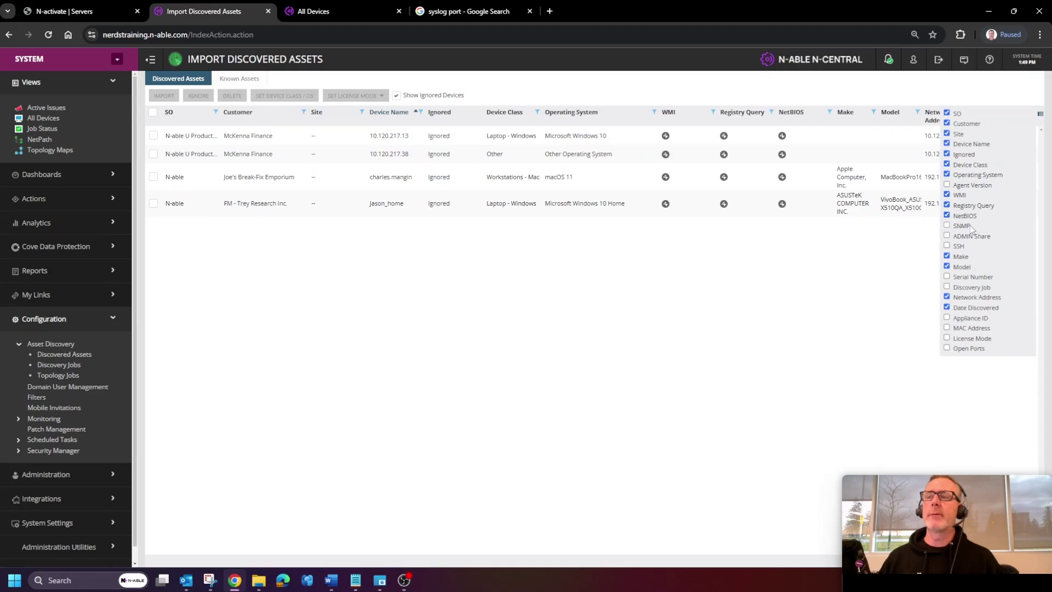
{"action": "left_click", "coordinate": [962, 226]}
{"action": "left_click", "coordinate": [965, 236]}
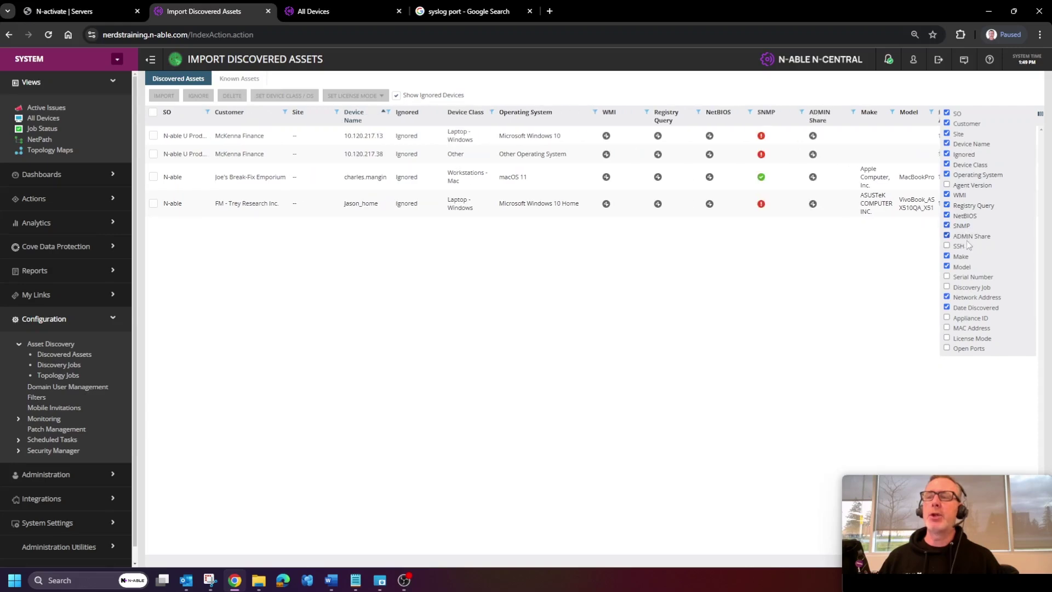
{"action": "left_click", "coordinate": [966, 244]}
{"action": "left_click", "coordinate": [967, 186]}
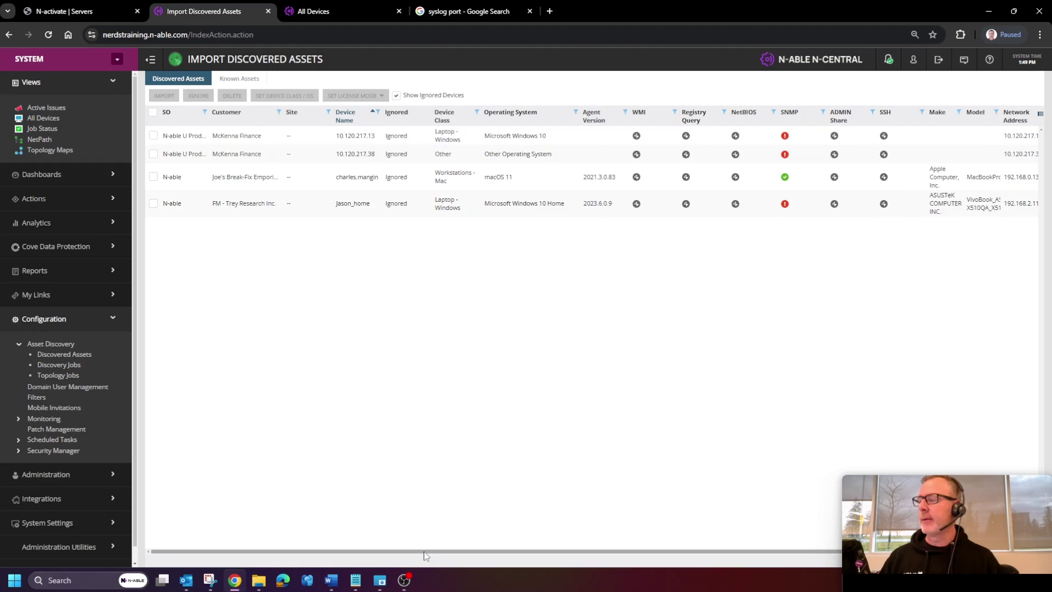
Highlight text at the bottom of the page and the Discovered Assets page title.
{"action": "left_click_drag", "start_coordinate": [427, 552], "coordinate": [497, 553]}
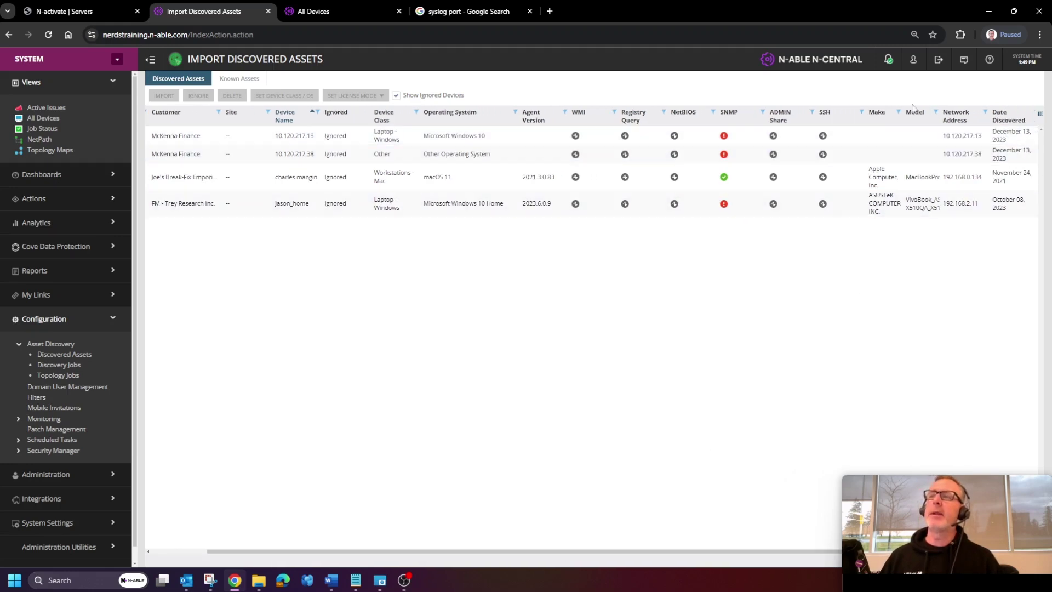
{"action": "mouse_move", "coordinate": [725, 139]}
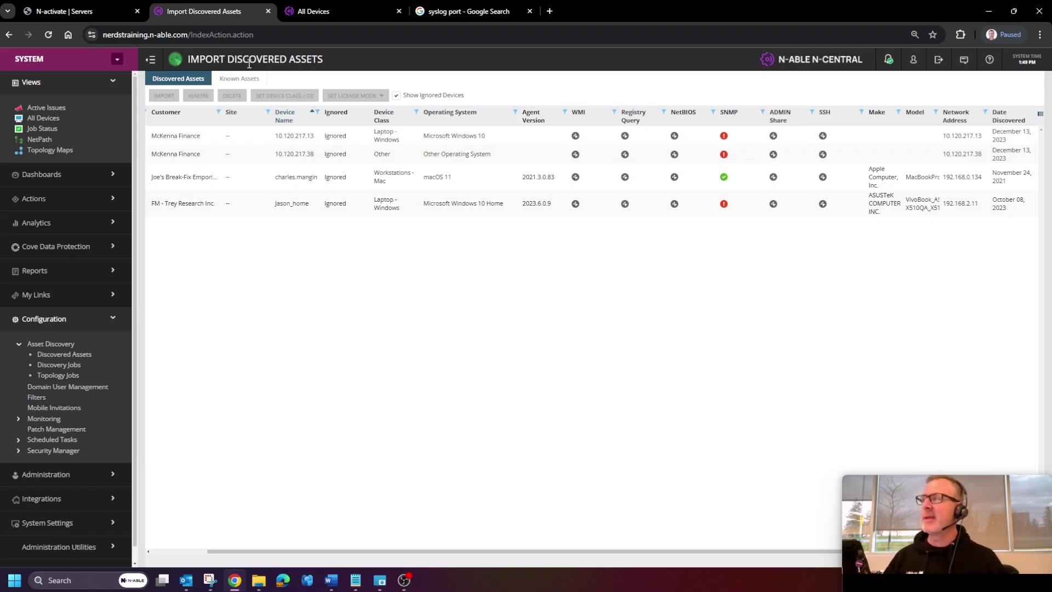
{"action": "triple_click", "coordinate": [213, 61]}
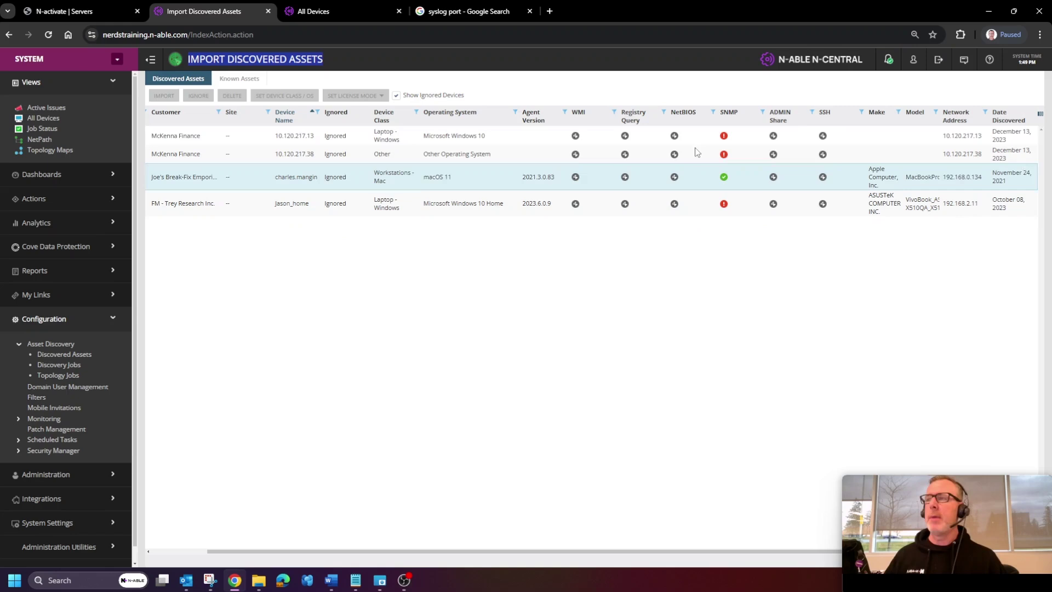
{"action": "mouse_move", "coordinate": [724, 158]}
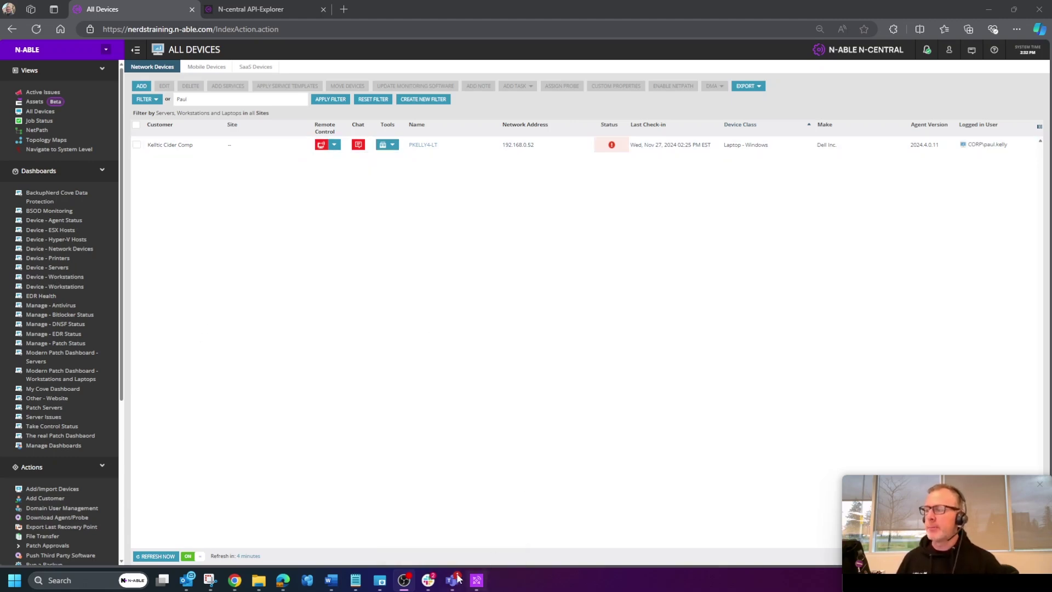
Bring the remote session window forward, restore the inner session window from full size, and move it left.
{"action": "mouse_move", "coordinate": [475, 584]}
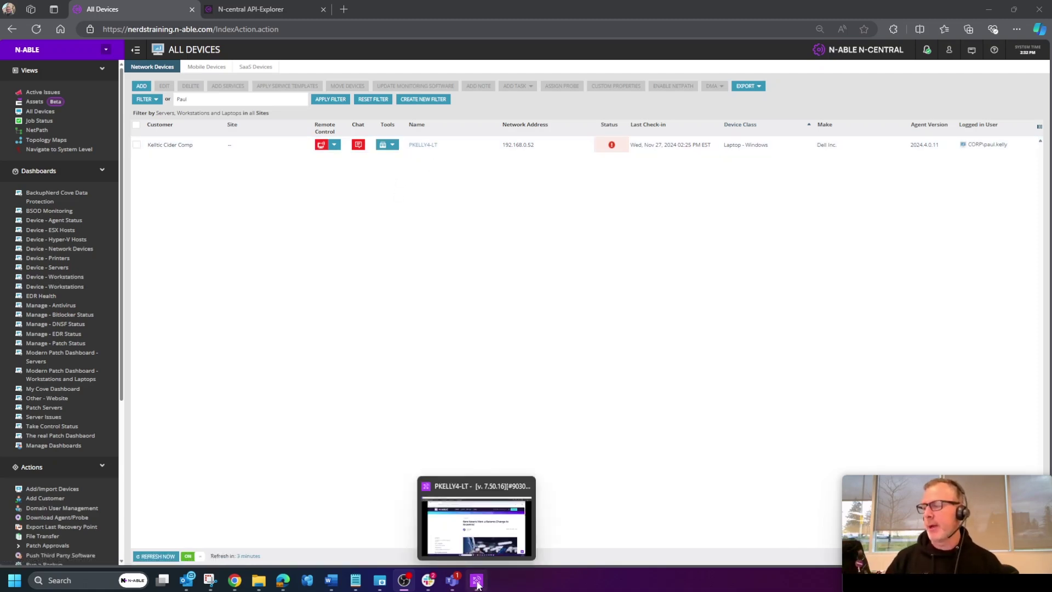
{"action": "left_click", "coordinate": [477, 525]}
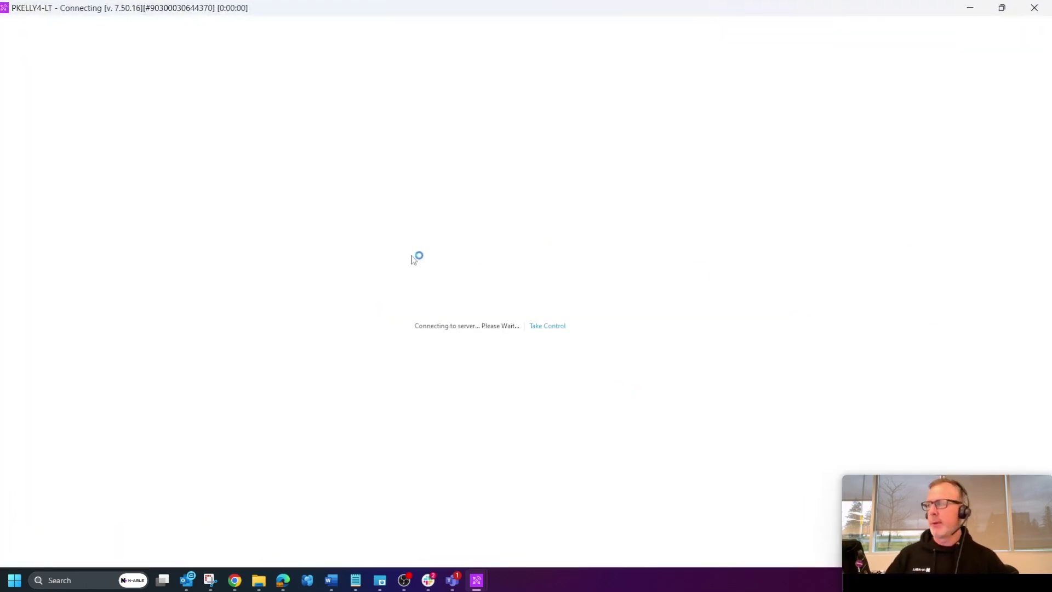
{"action": "left_click_drag", "start_coordinate": [312, 9], "coordinate": [323, 110]}
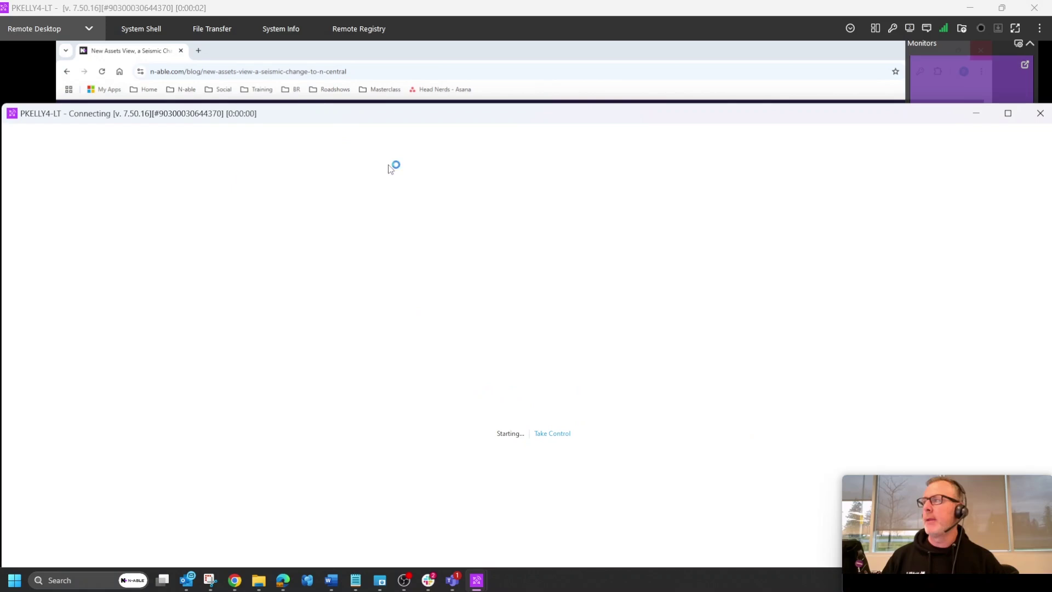
{"action": "left_click", "coordinate": [1007, 113]}
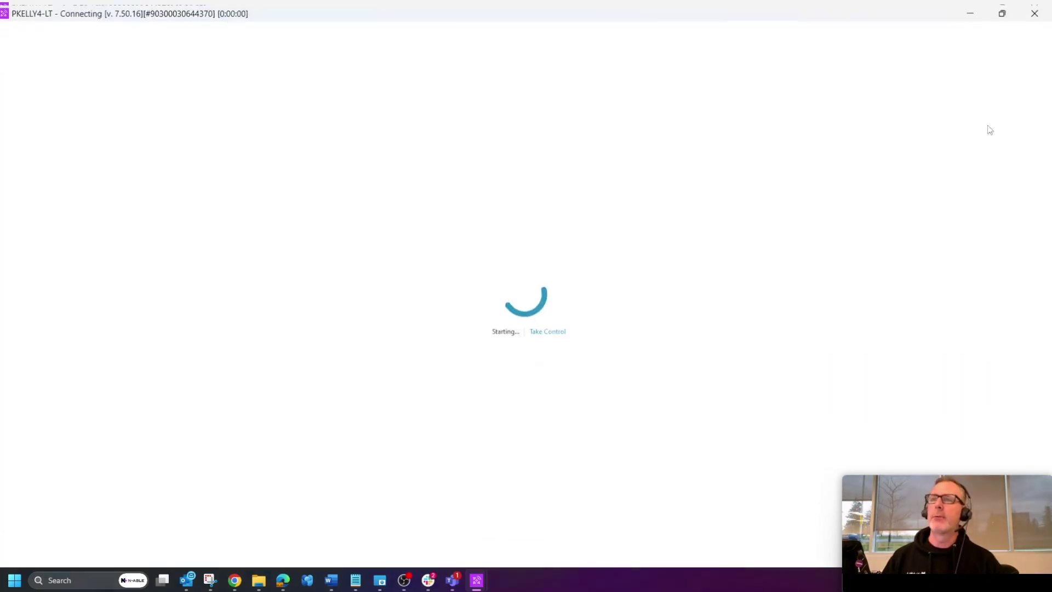
{"action": "left_click", "coordinate": [1008, 11]}
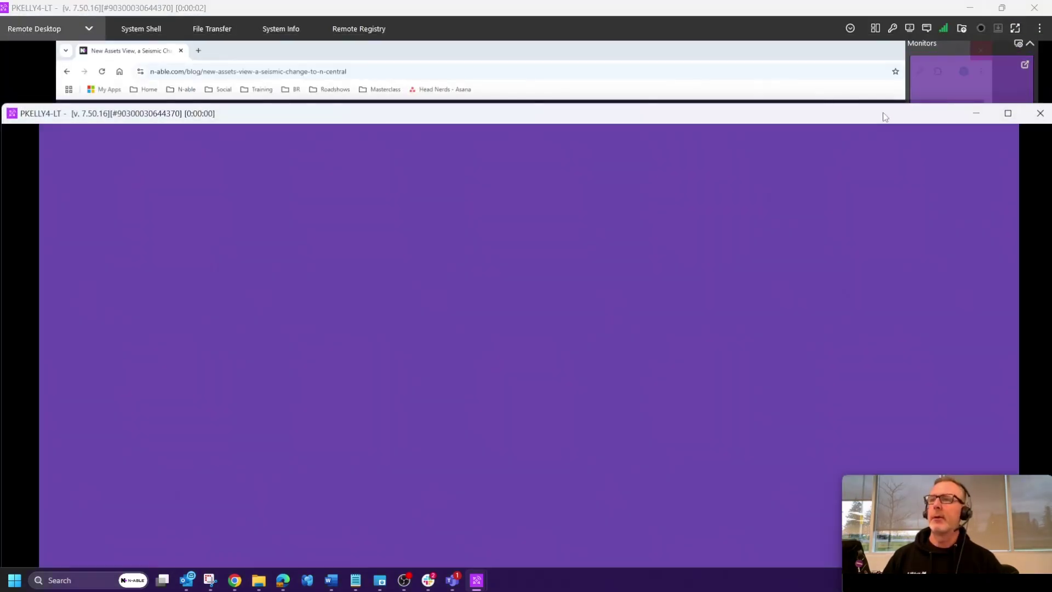
{"action": "left_click_drag", "start_coordinate": [860, 117], "coordinate": [830, 115]}
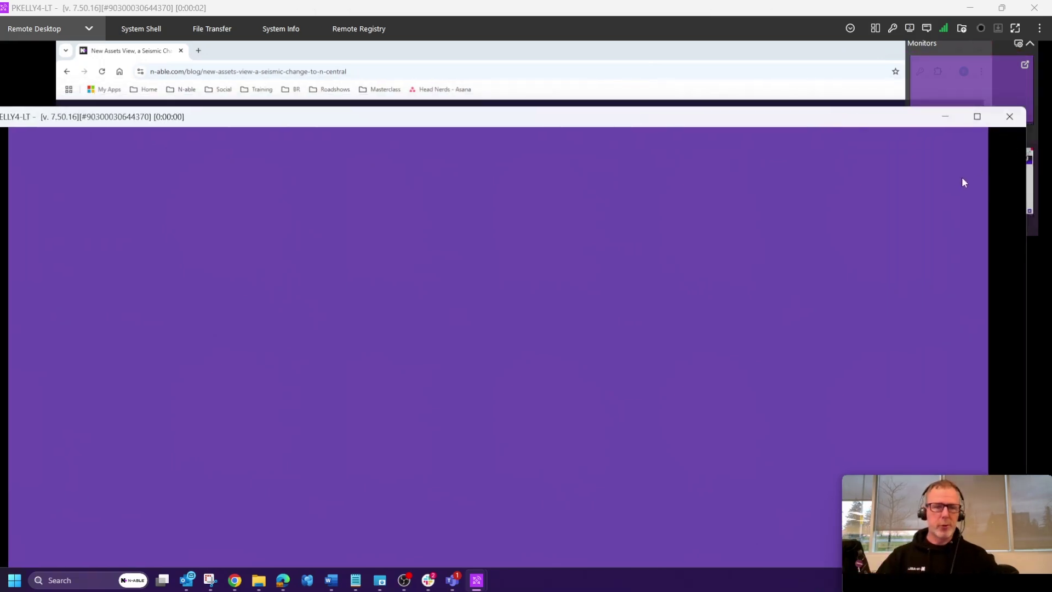
Close the inner remote window, start a chat with the Server 2022 user and accept it on the server.
{"action": "left_click", "coordinate": [1009, 116]}
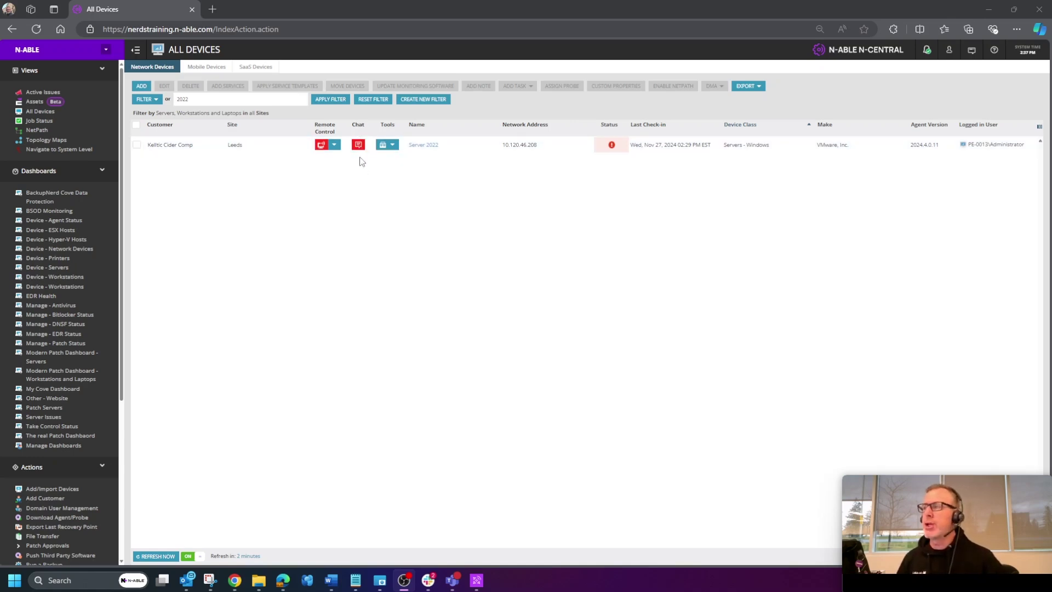
{"action": "left_click", "coordinate": [358, 151]}
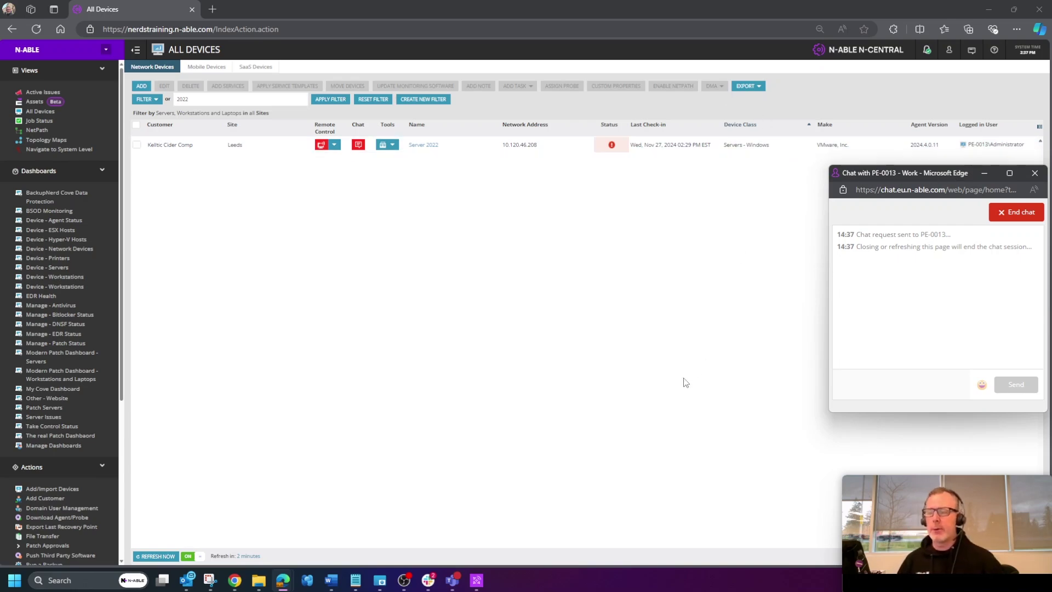
{"action": "mouse_move", "coordinate": [477, 581]}
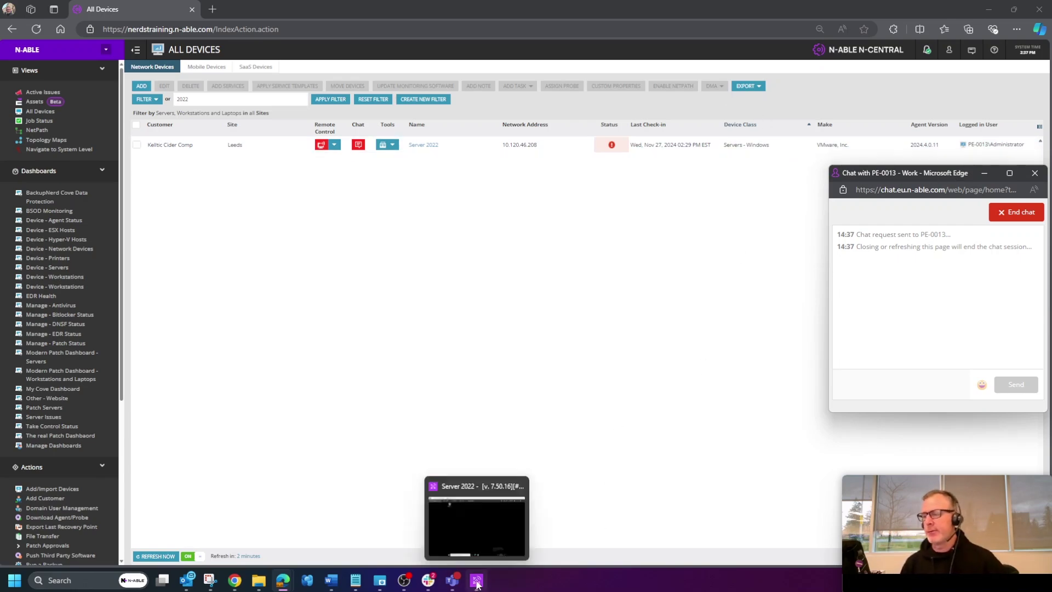
{"action": "left_click", "coordinate": [480, 532]}
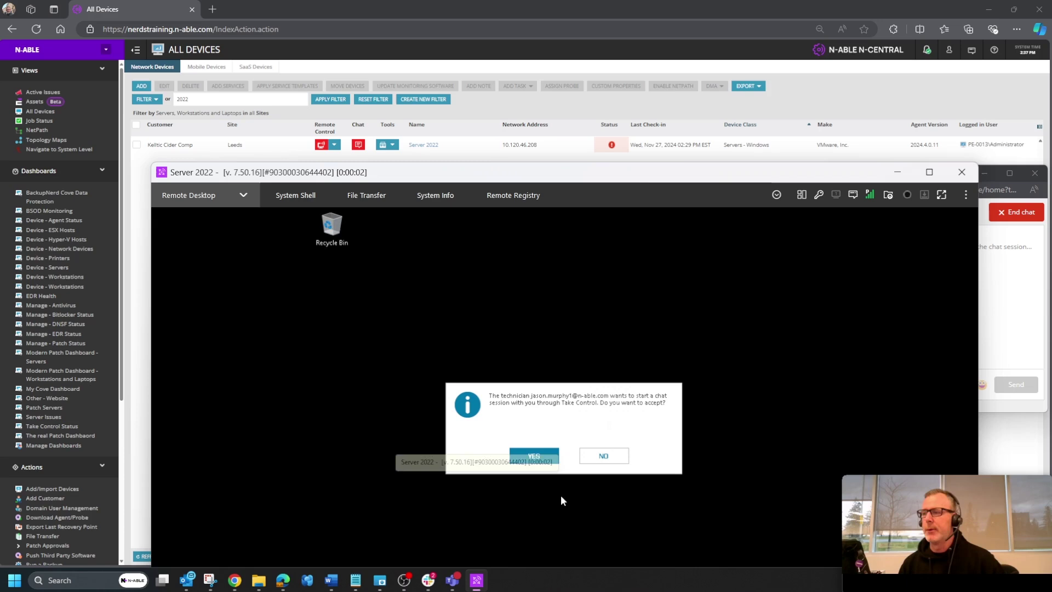
{"action": "left_click_drag", "start_coordinate": [642, 181], "coordinate": [562, 87]}
{"action": "left_click", "coordinate": [454, 362]}
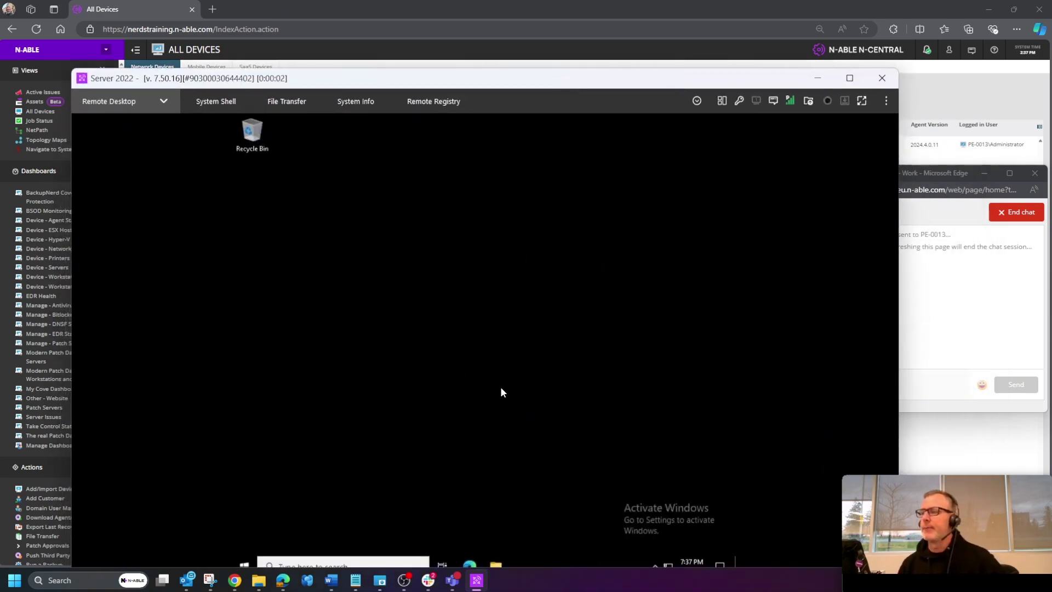
Send the user a greeting offering help, followed by a smiley emoji message.
{"action": "left_click", "coordinate": [951, 293]}
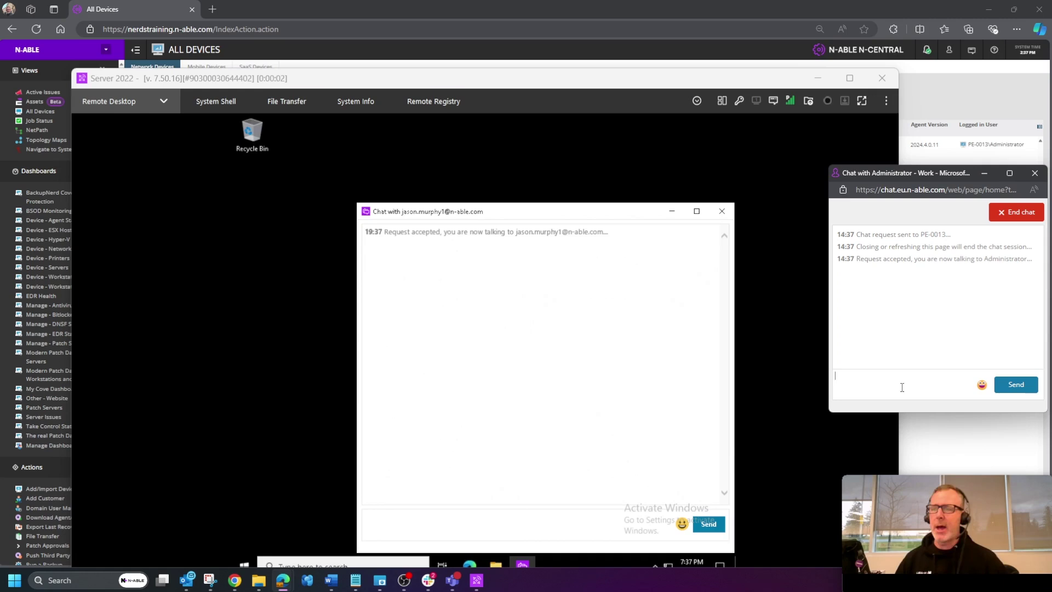
{"action": "type", "text": "Hi"}
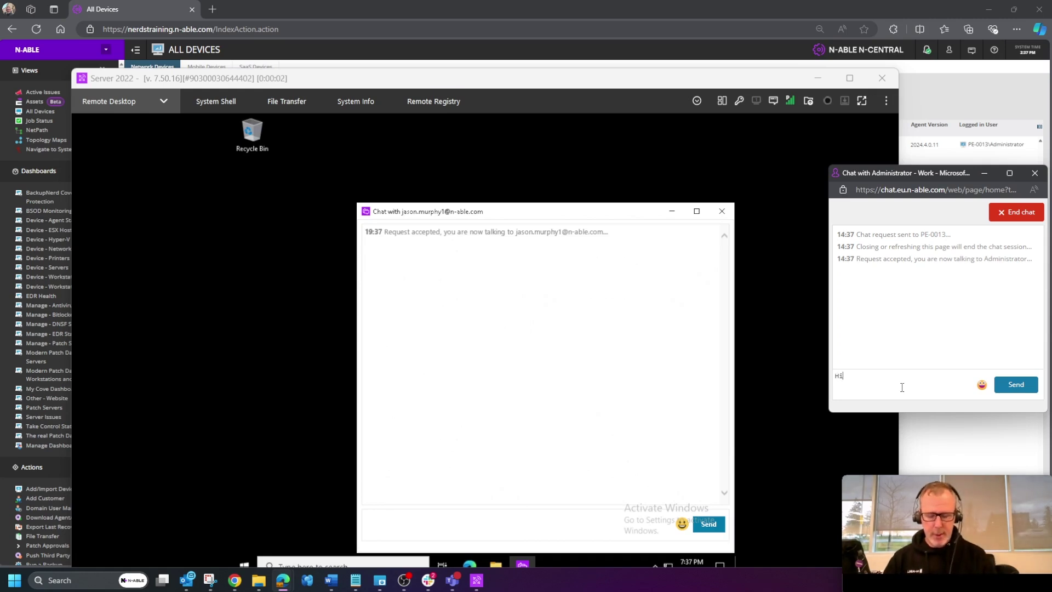
{"action": "type", "text": " Jason, can I"}
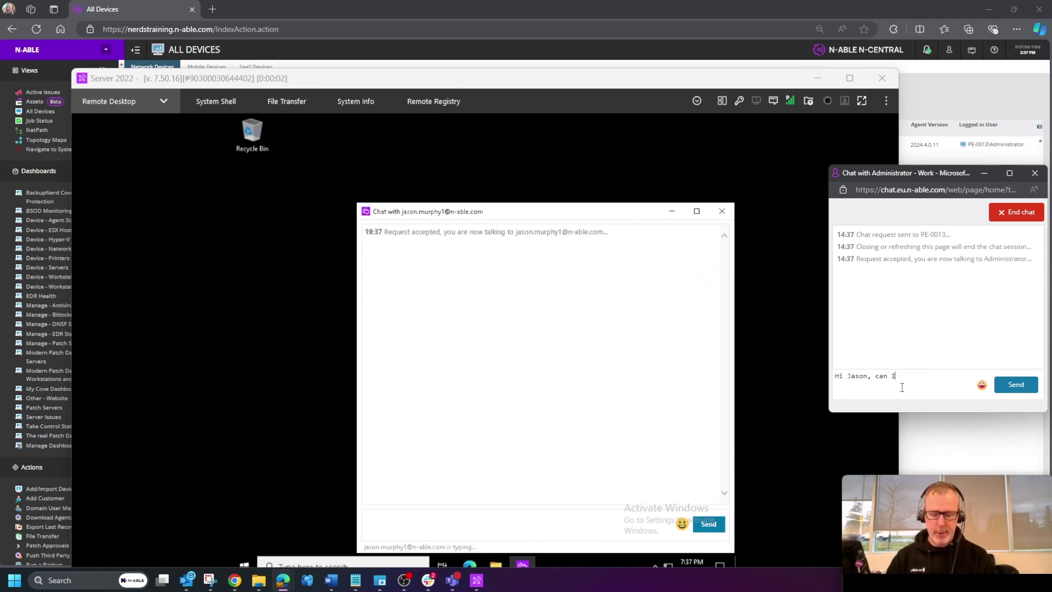
{"action": "type", "text": " help you toda"}
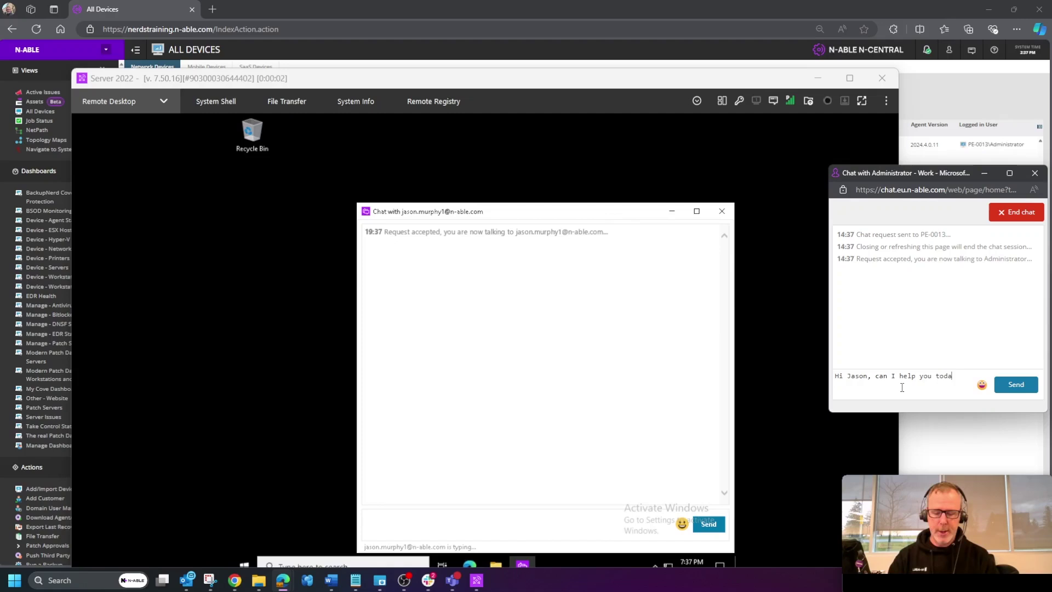
{"action": "type", "text": "y???"}
{"action": "key", "text": "Return"}
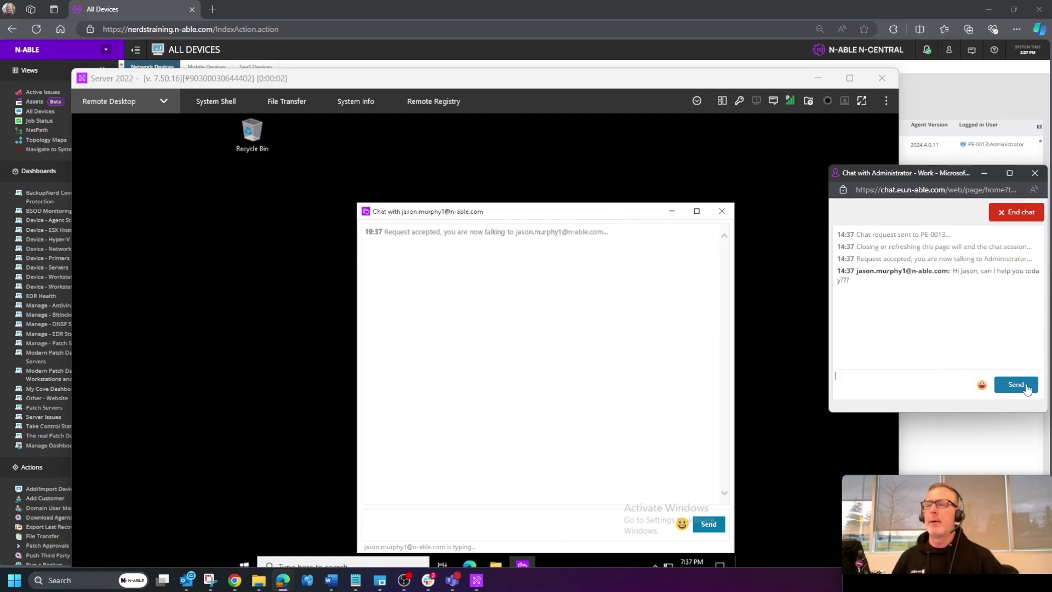
{"action": "left_click", "coordinate": [980, 386]}
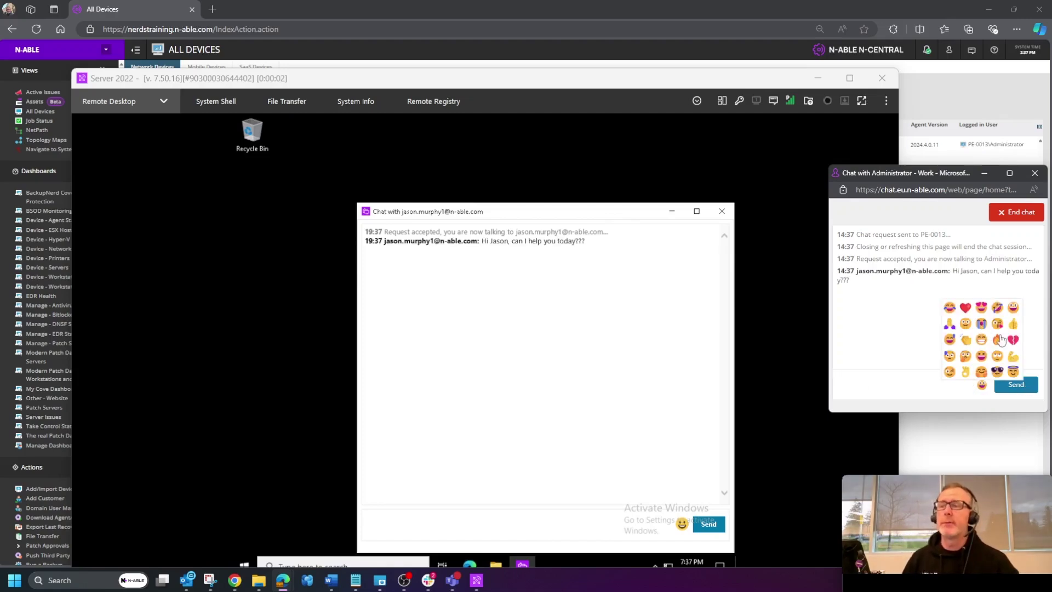
{"action": "left_click", "coordinate": [949, 372]}
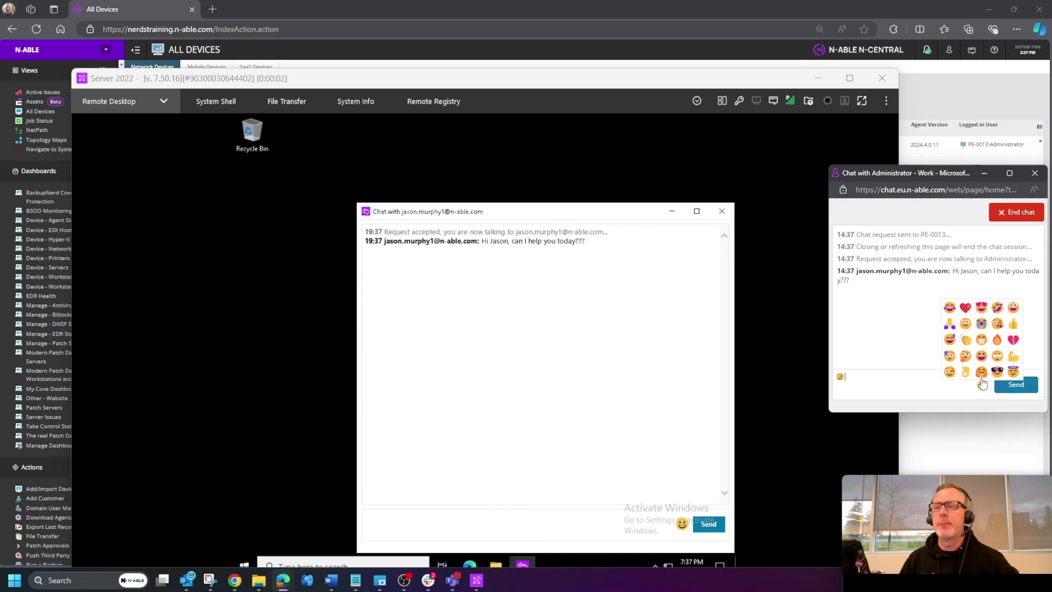
{"action": "left_click", "coordinate": [1010, 386]}
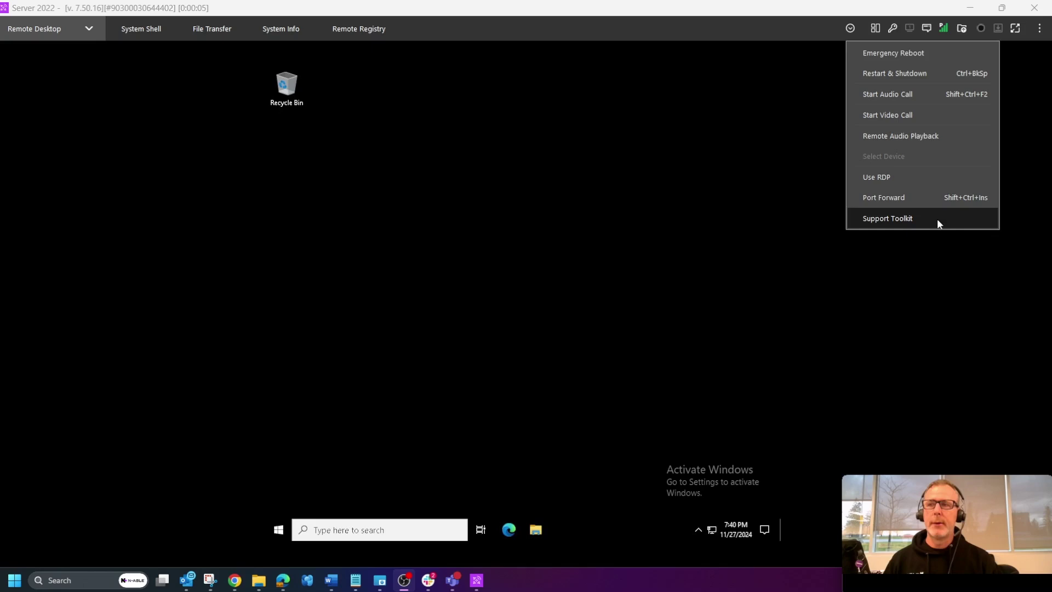
Open the Support Toolkit on Server 2022 and browse the Scripts folder's file list.
{"action": "left_click", "coordinate": [920, 218]}
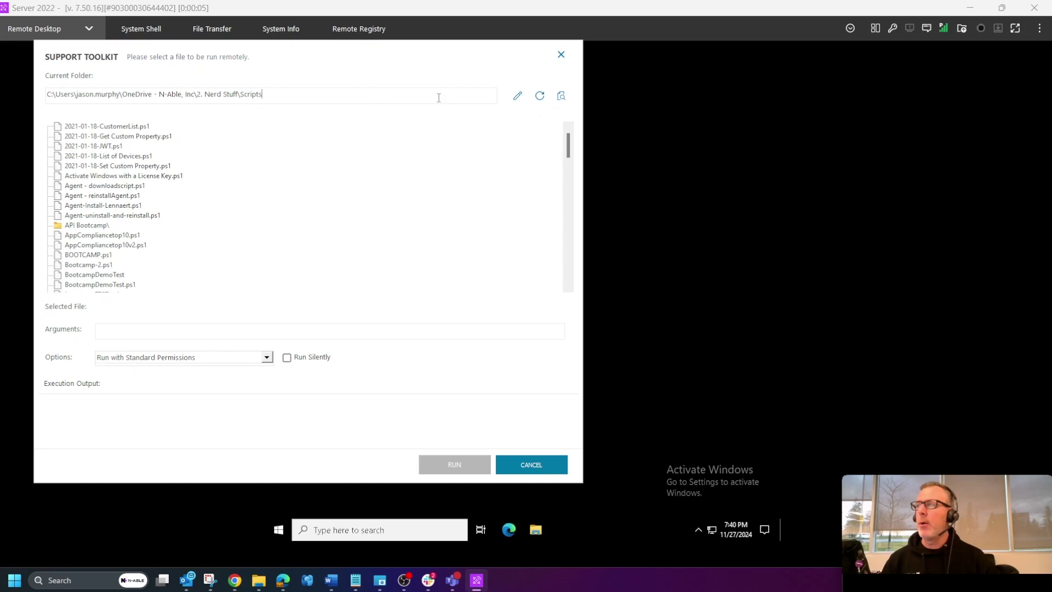
{"action": "left_click_drag", "start_coordinate": [438, 97], "coordinate": [0, 96]}
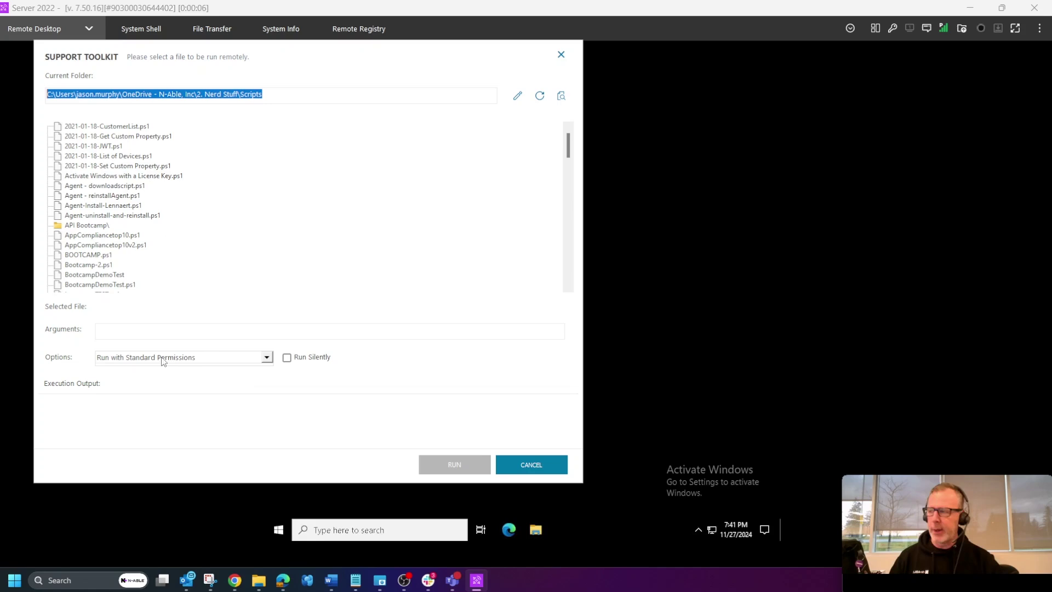
{"action": "left_click", "coordinate": [276, 95]}
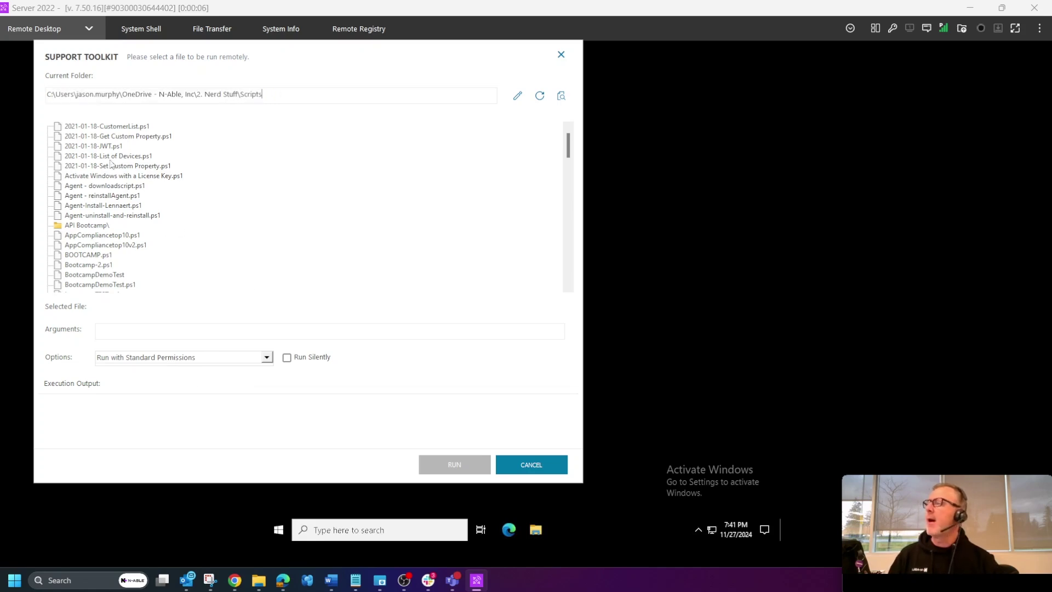
{"action": "scroll", "coordinate": [108, 181], "scroll_direction": "down", "scroll_amount": 10}
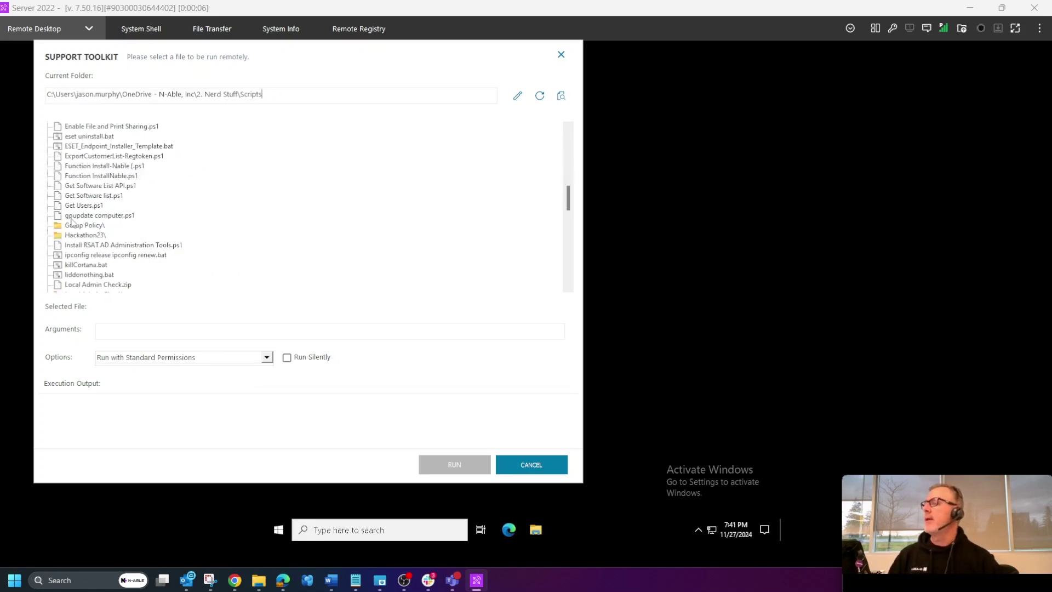
Run Get Software List API.ps1 with Run Silently on and the /silent argument removed, then check its output.
{"action": "left_click", "coordinate": [92, 186]}
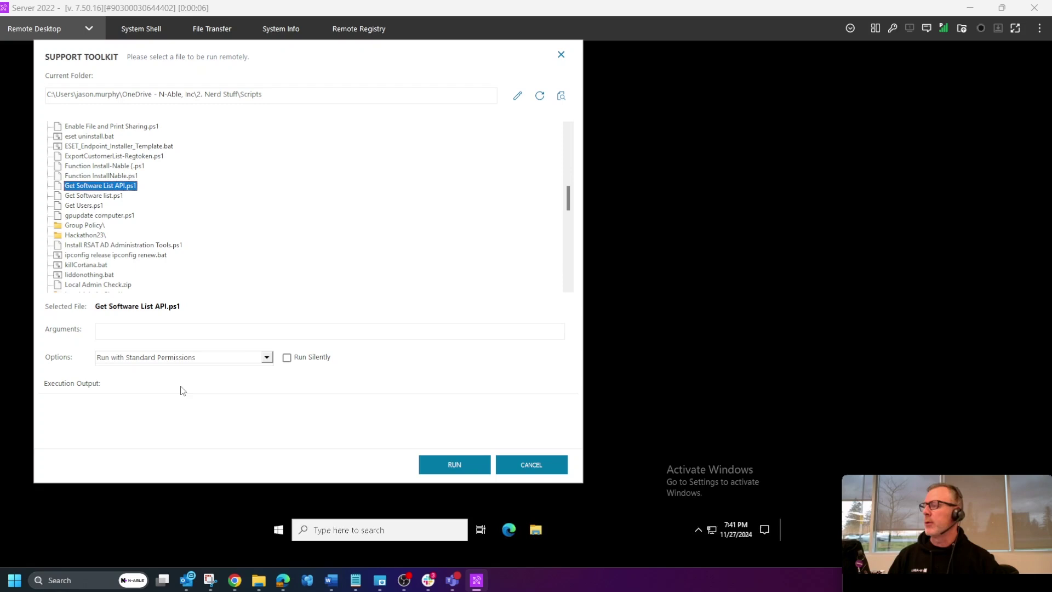
{"action": "left_click", "coordinate": [112, 329]}
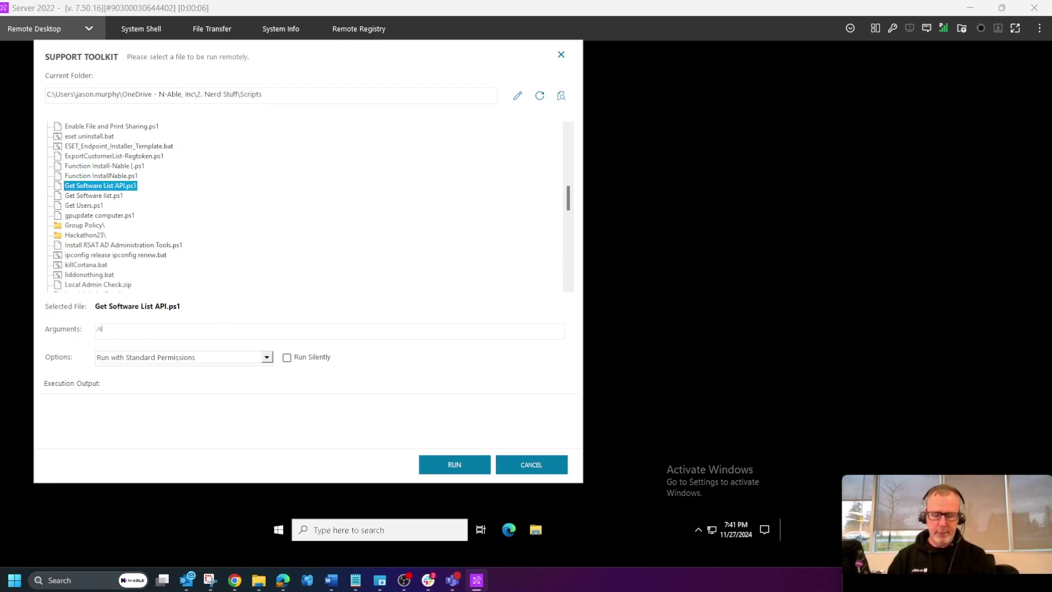
{"action": "left_click_drag", "start_coordinate": [152, 330], "coordinate": [12, 324]}
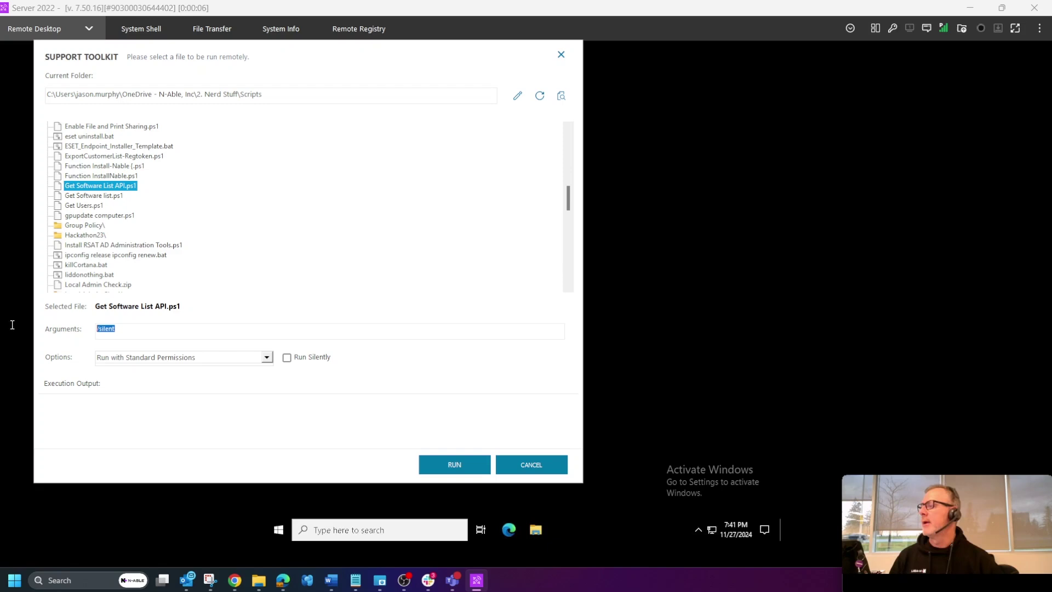
{"action": "key", "text": "BackSpace"}
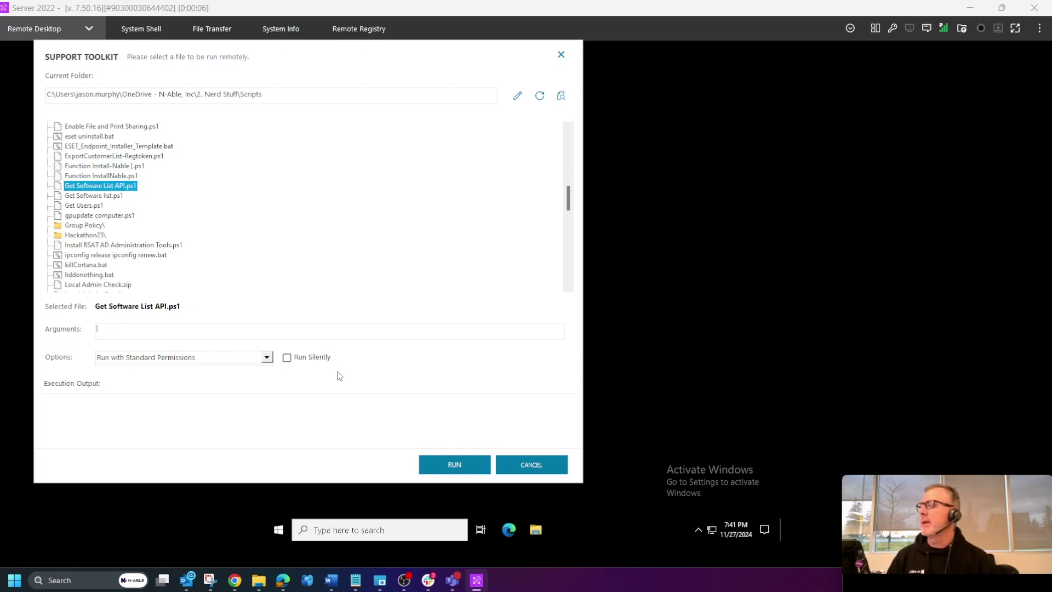
{"action": "left_click", "coordinate": [287, 357]}
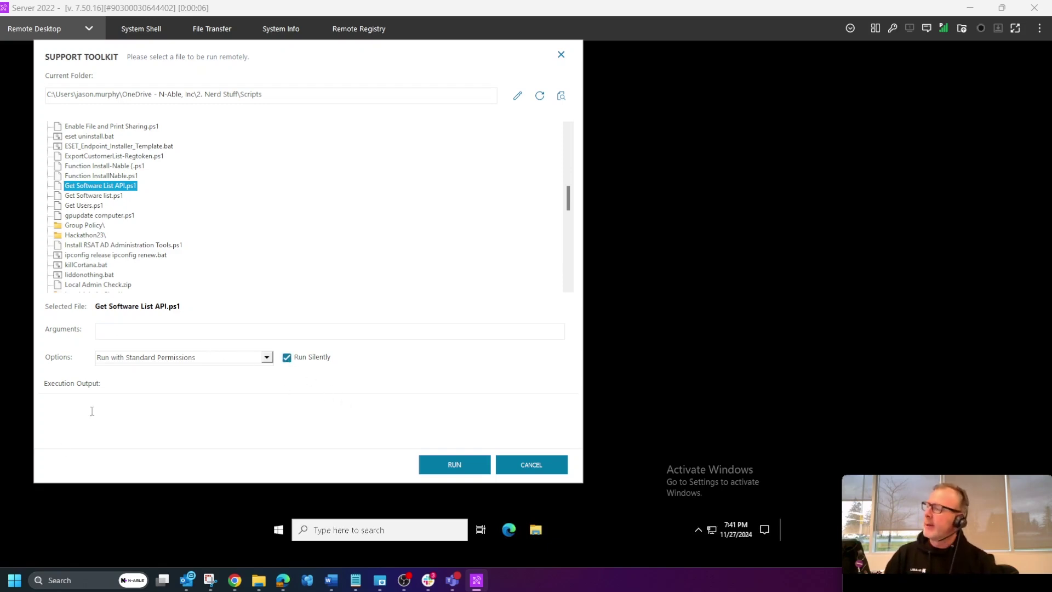
{"action": "left_click", "coordinate": [456, 468]}
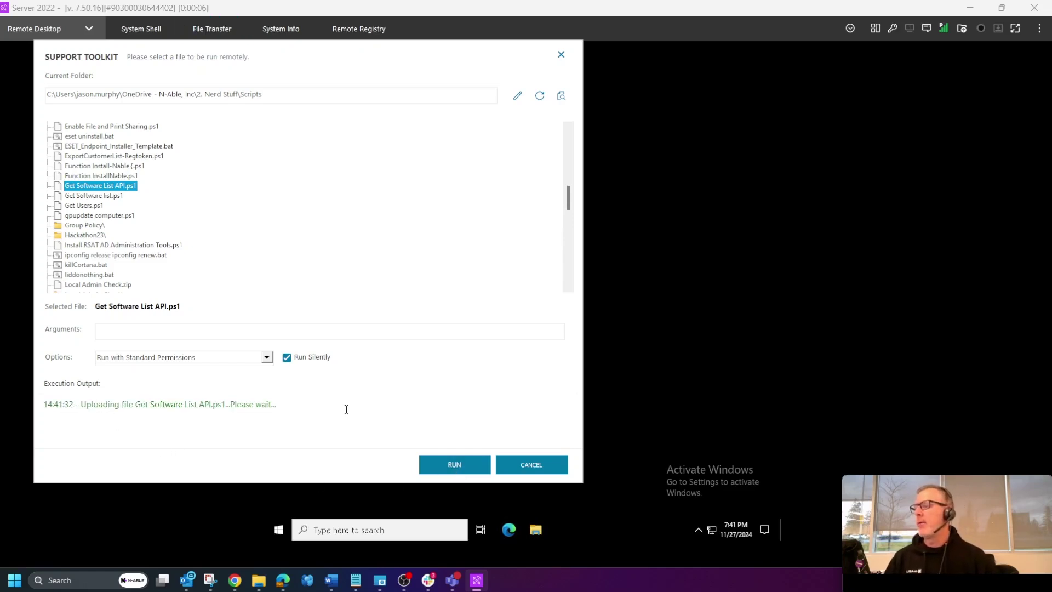
{"action": "left_click_drag", "start_coordinate": [285, 408], "coordinate": [148, 434]}
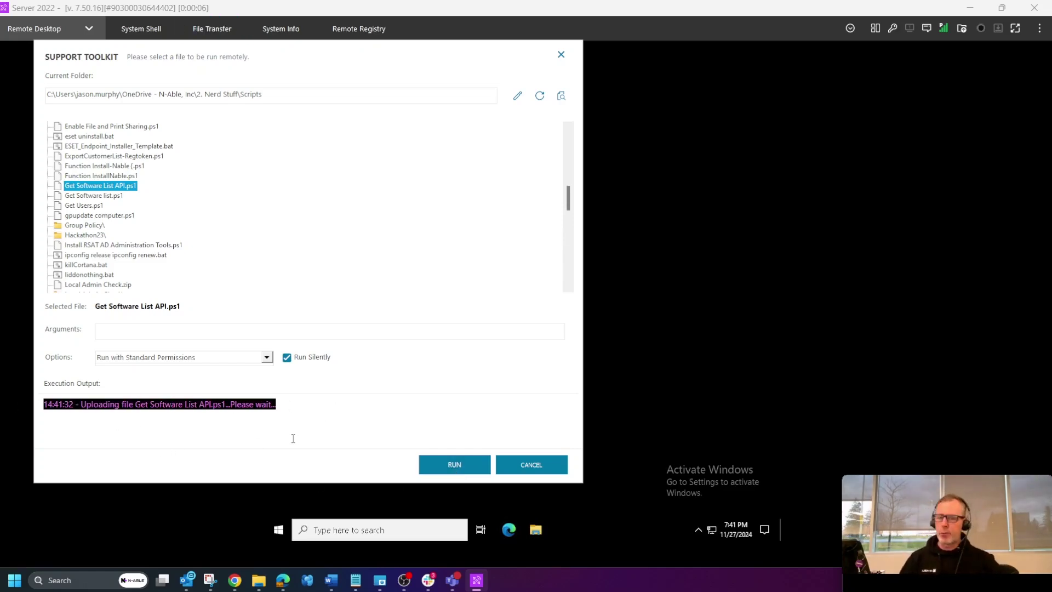
{"action": "left_click", "coordinate": [122, 436]}
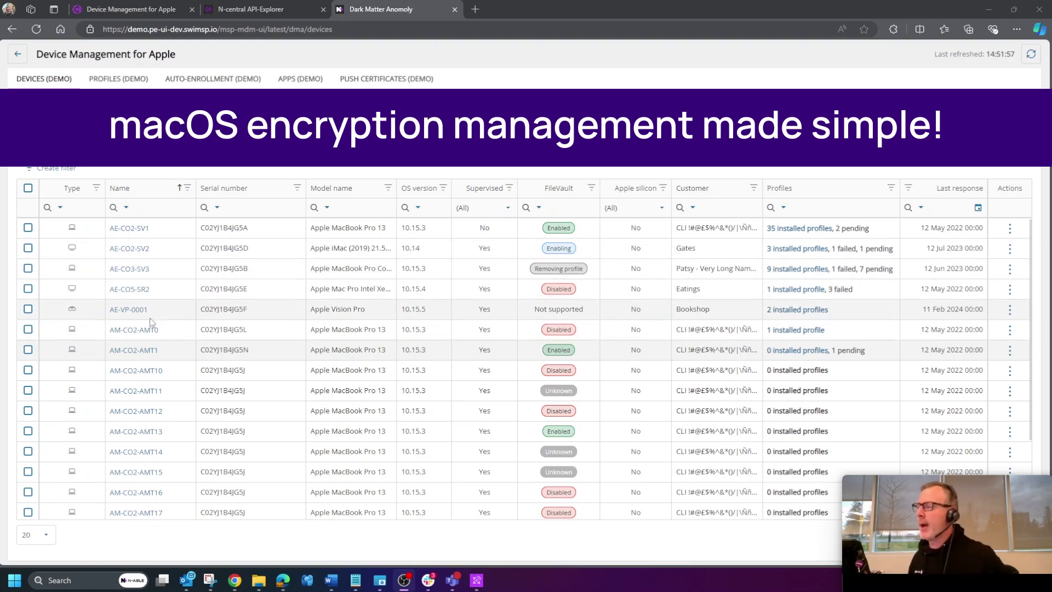
Select the AM-CO2-AMT1 Mac and issue the Enable FileVault command, confirming the dialog.
{"action": "left_click", "coordinate": [28, 350]}
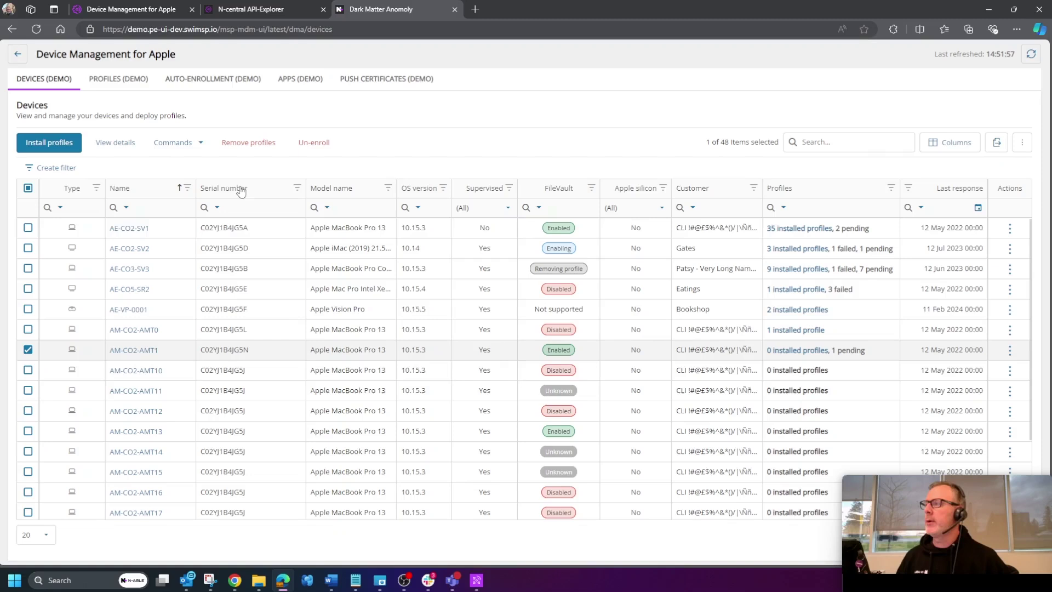
{"action": "left_click", "coordinate": [197, 145]}
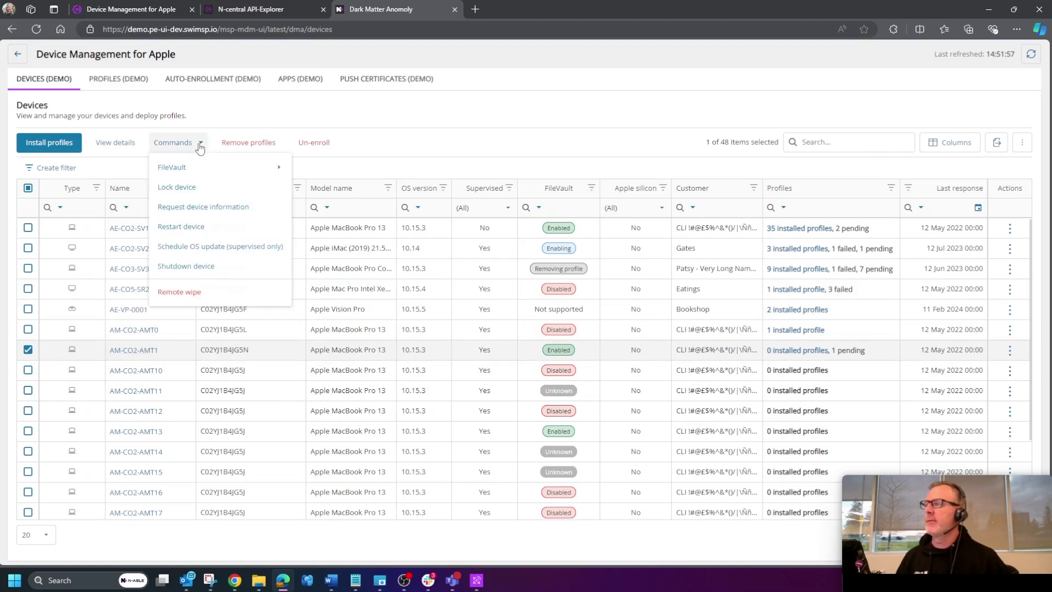
{"action": "mouse_move", "coordinate": [180, 166]}
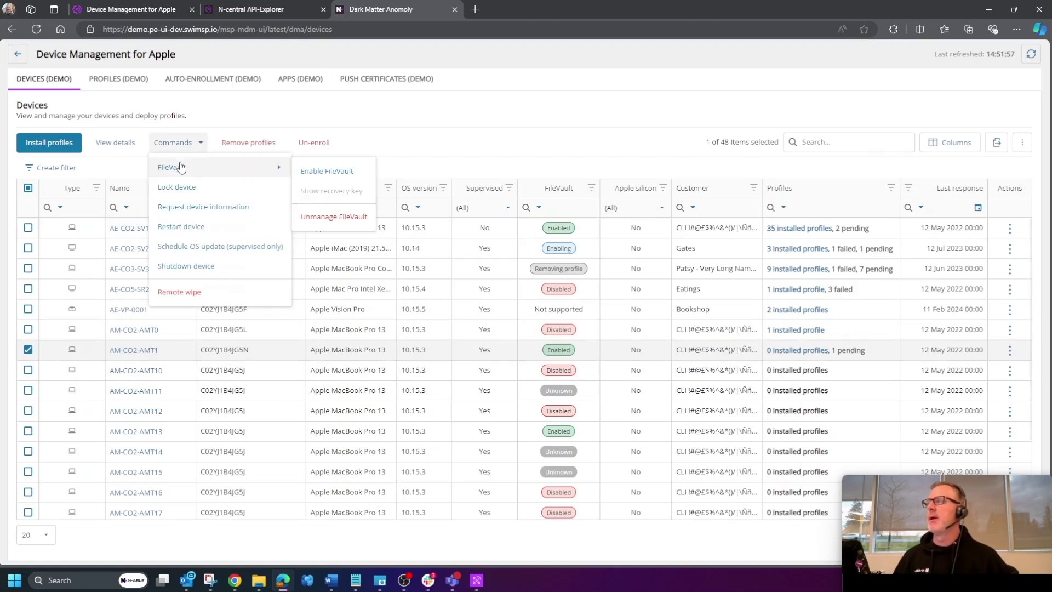
{"action": "left_click", "coordinate": [341, 172]}
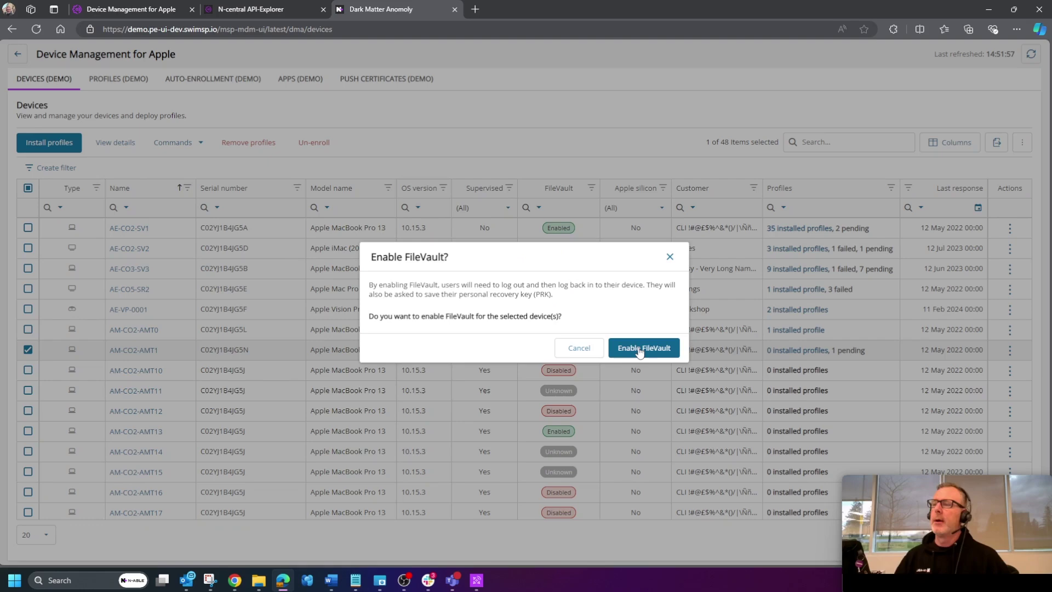
{"action": "left_click", "coordinate": [640, 350]}
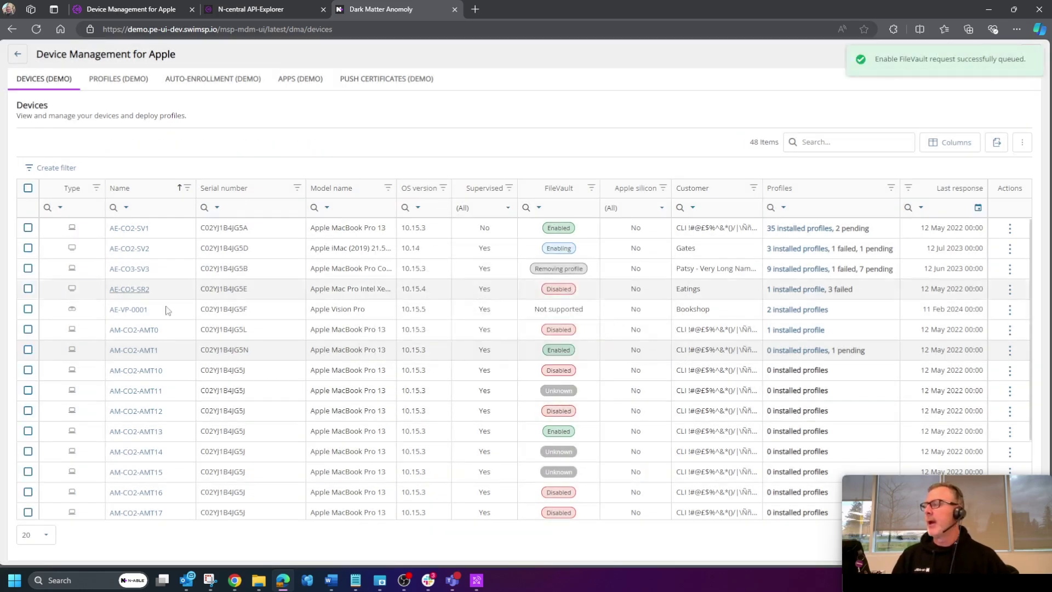
Open AM-CO2-AMT1's device summary and highlight its FileVault Enabled status.
{"action": "left_click", "coordinate": [136, 351]}
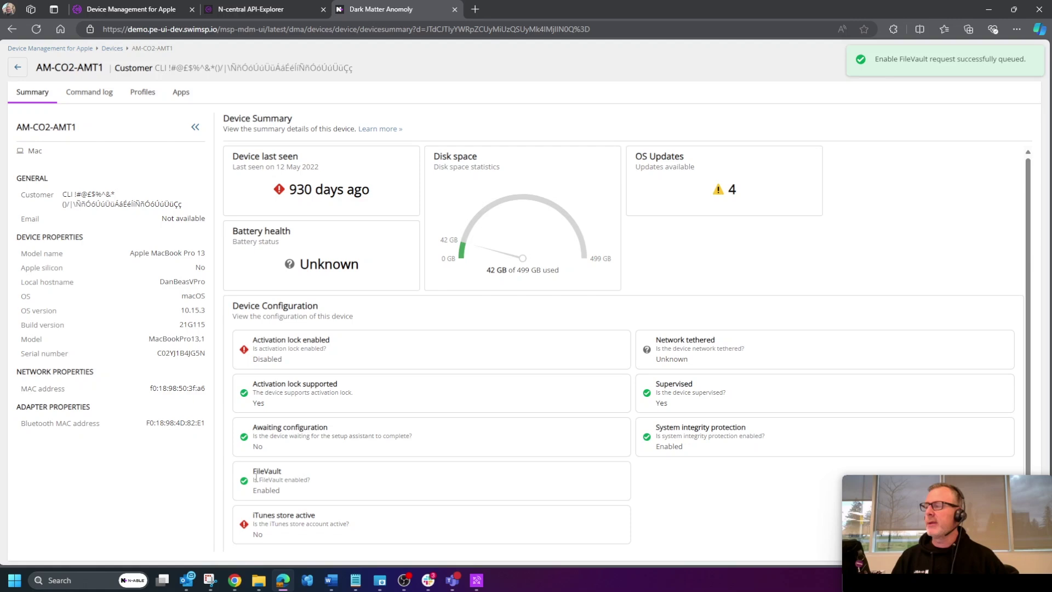
{"action": "left_click_drag", "start_coordinate": [255, 476], "coordinate": [324, 494]}
{"action": "left_click", "coordinate": [349, 498]}
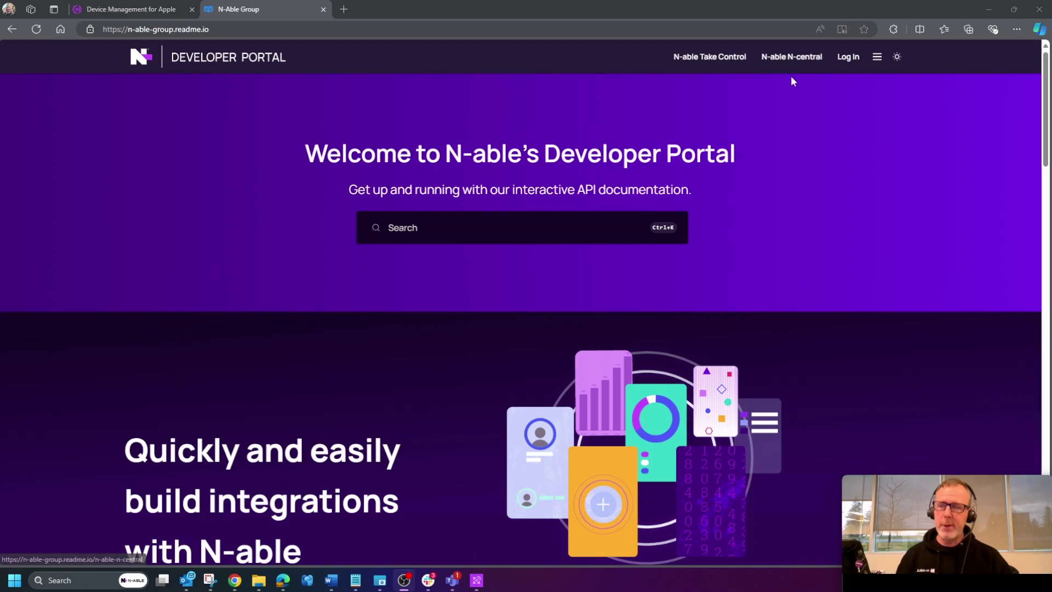
Ask the N-central docs' AI search for a Python script that pulls all devices from N-central.
{"action": "left_click", "coordinate": [787, 58]}
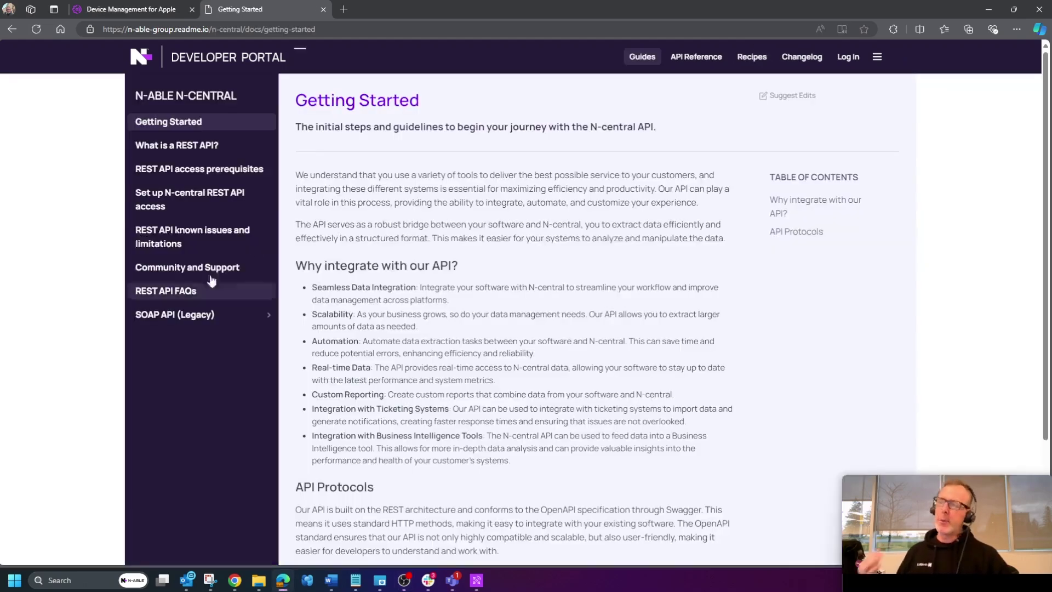
{"action": "left_click", "coordinate": [351, 57]}
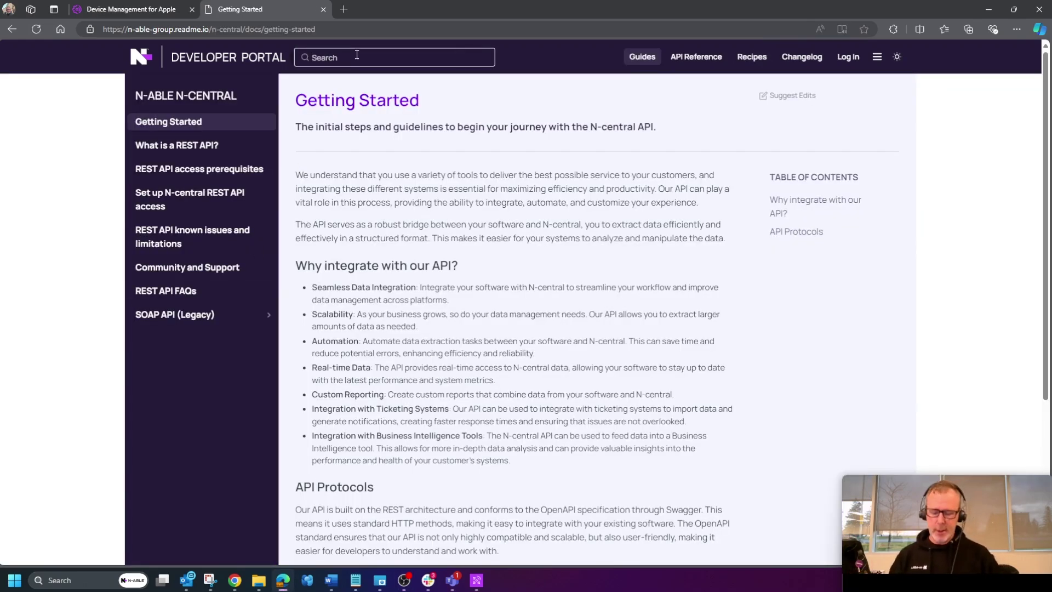
{"action": "type", "text": "Can you w"}
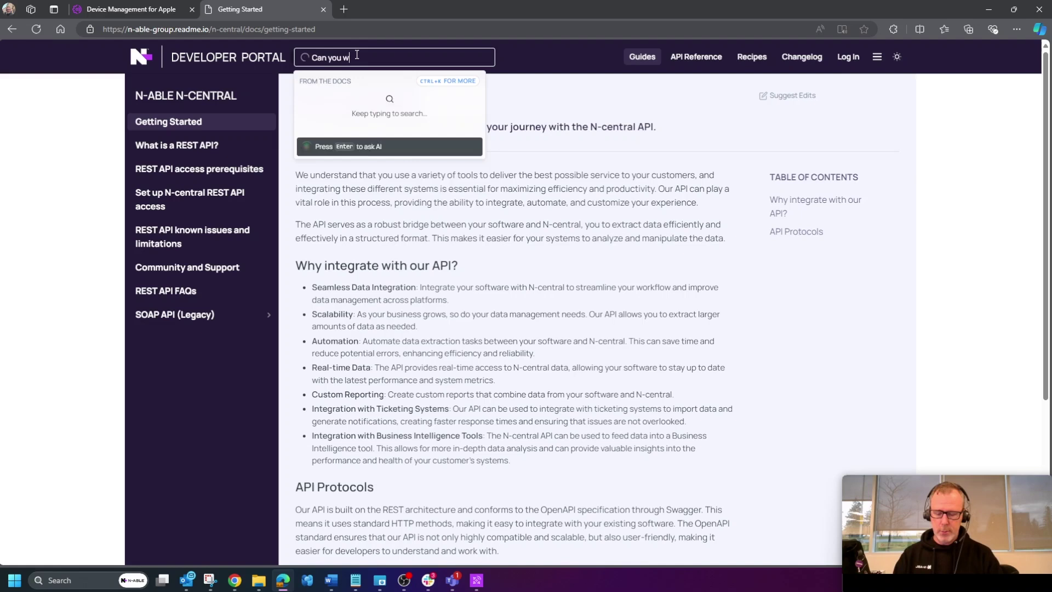
{"action": "type", "text": "rite me a "}
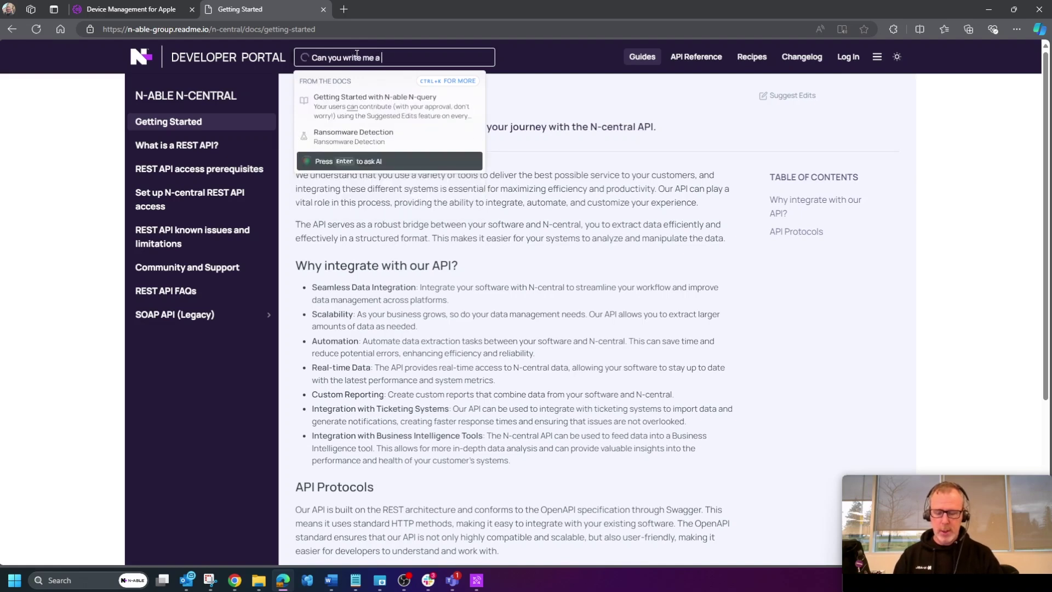
{"action": "type", "text": "python scr"}
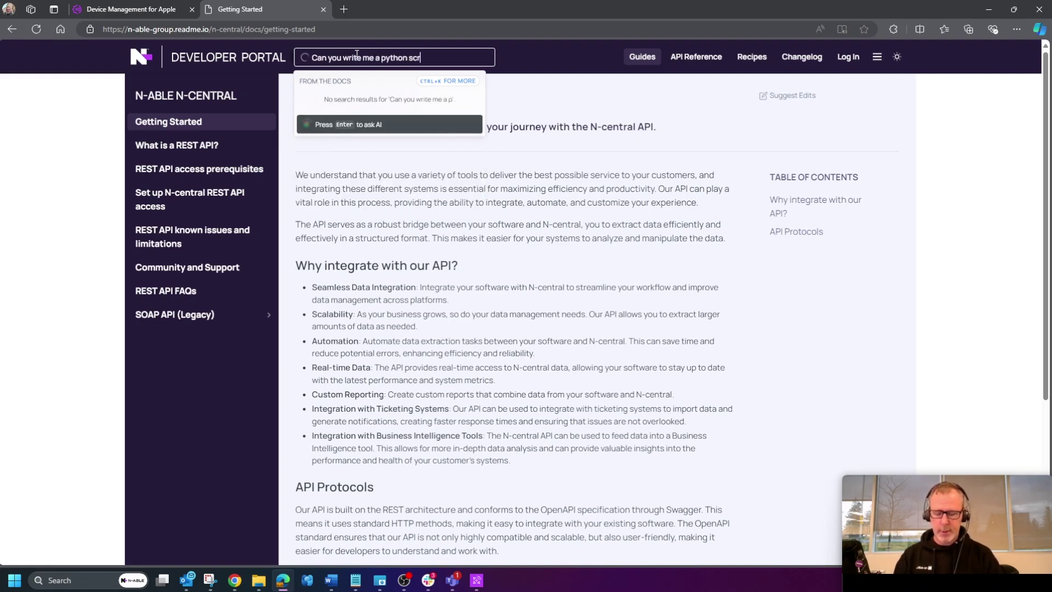
{"action": "type", "text": "ipt that pull"}
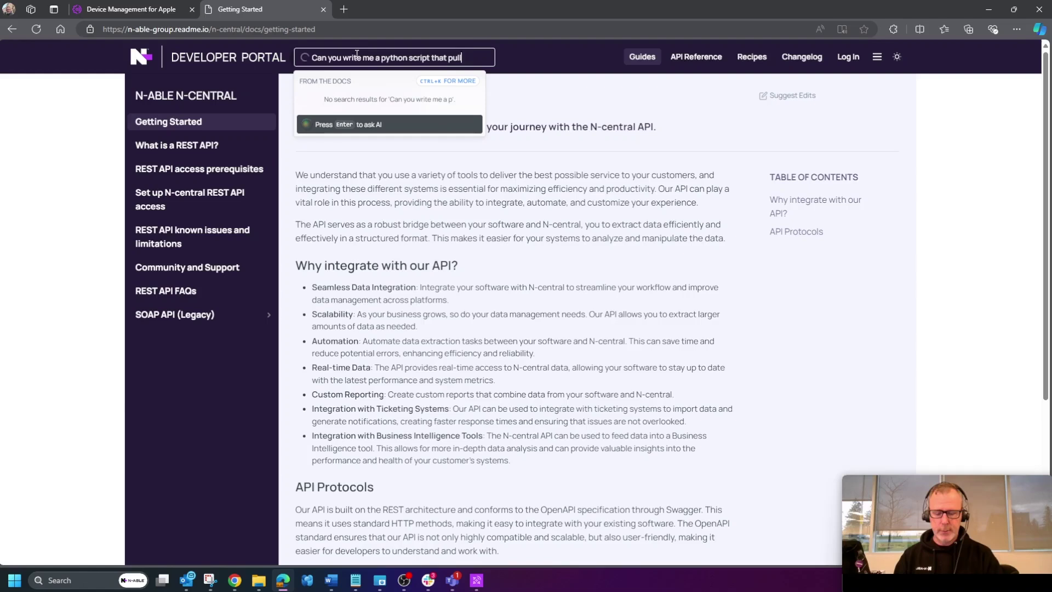
{"action": "type", "text": "s all devices"}
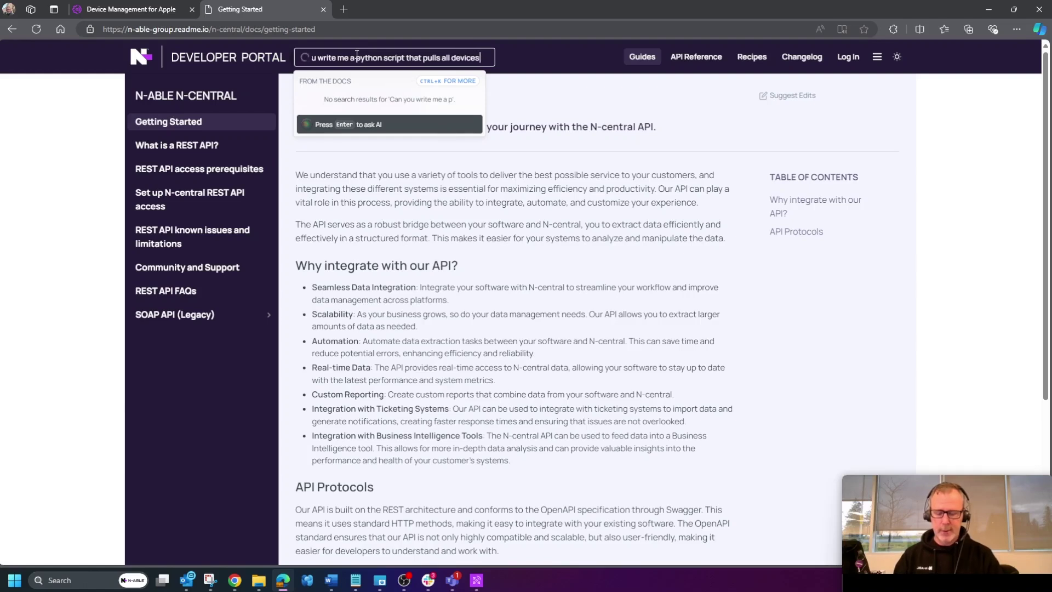
{"action": "type", "text": " from N-centr"}
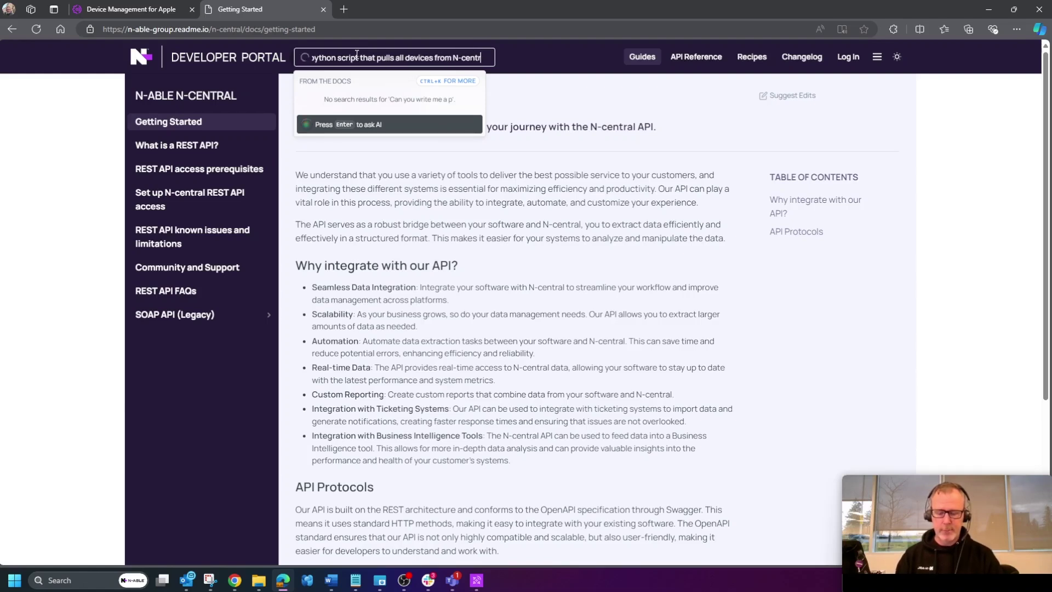
{"action": "type", "text": "al"}
{"action": "key", "text": "Return"}
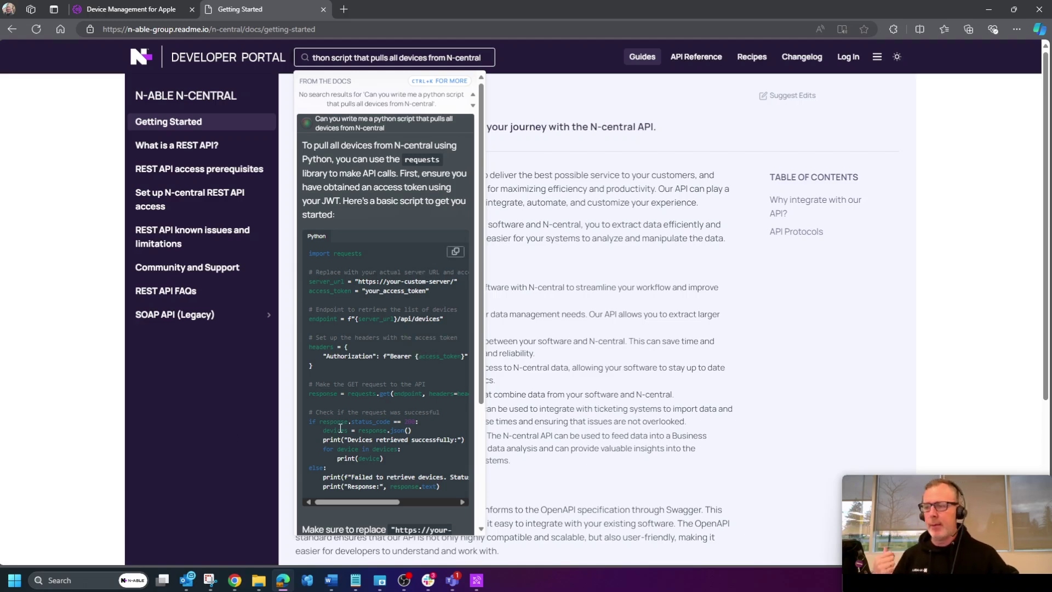
Read through the AI answer's script and reference links, then go to the portal's Recipes.
{"action": "scroll", "coordinate": [343, 427], "scroll_direction": "down", "scroll_amount": 4}
{"action": "scroll", "coordinate": [360, 239], "scroll_direction": "up", "scroll_amount": 3}
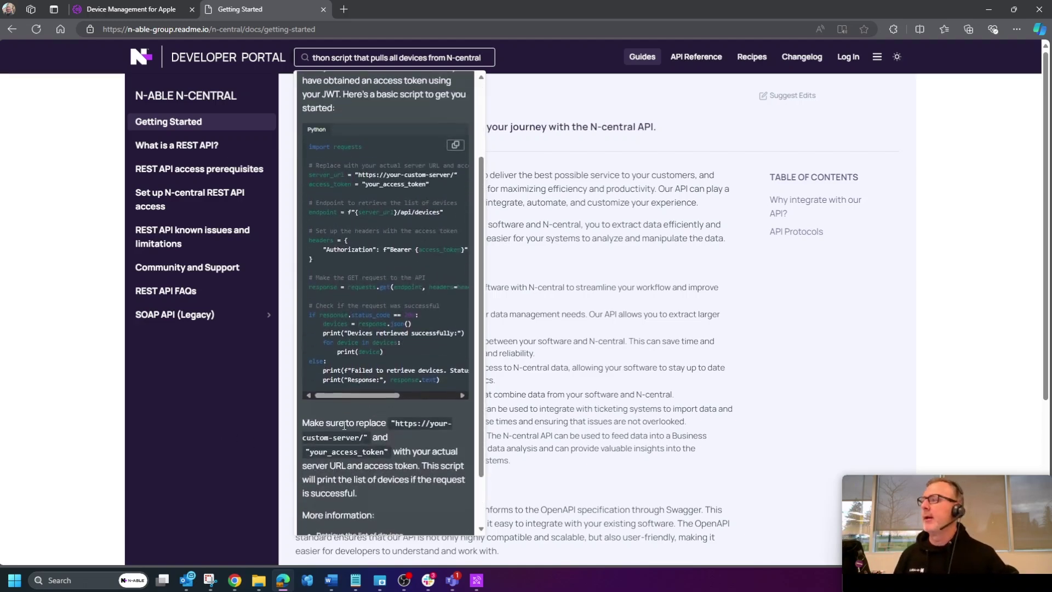
{"action": "scroll", "coordinate": [379, 293], "scroll_direction": "down", "scroll_amount": 1}
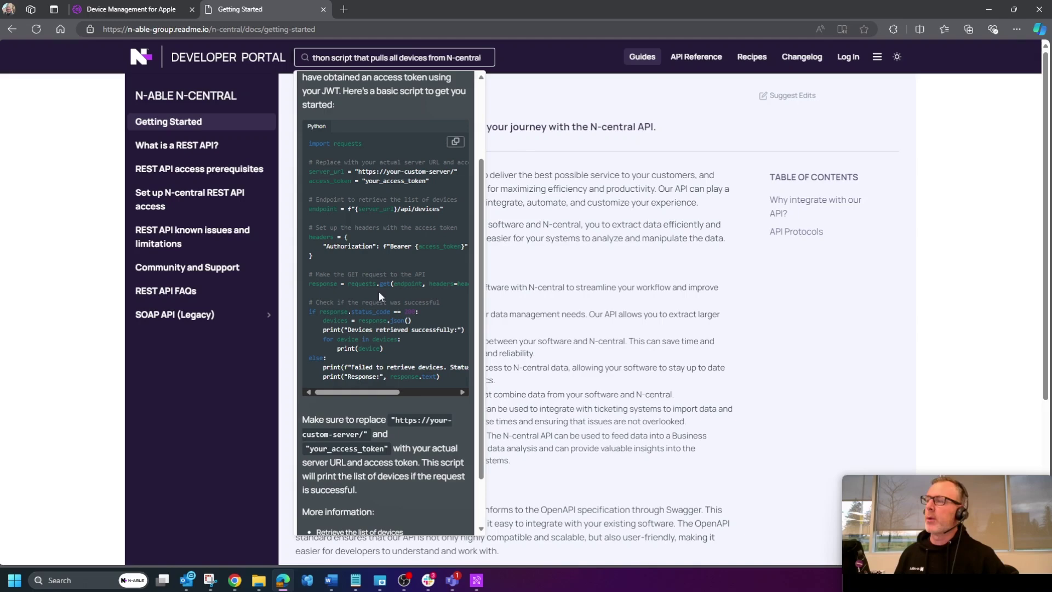
{"action": "scroll", "coordinate": [391, 274], "scroll_direction": "down", "scroll_amount": 1}
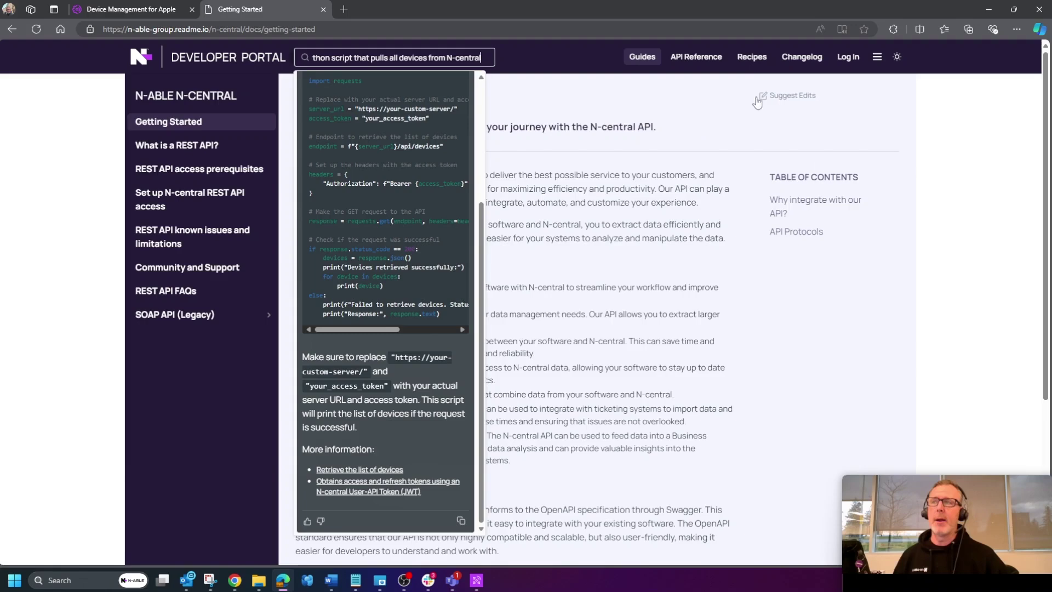
{"action": "left_click", "coordinate": [752, 57]}
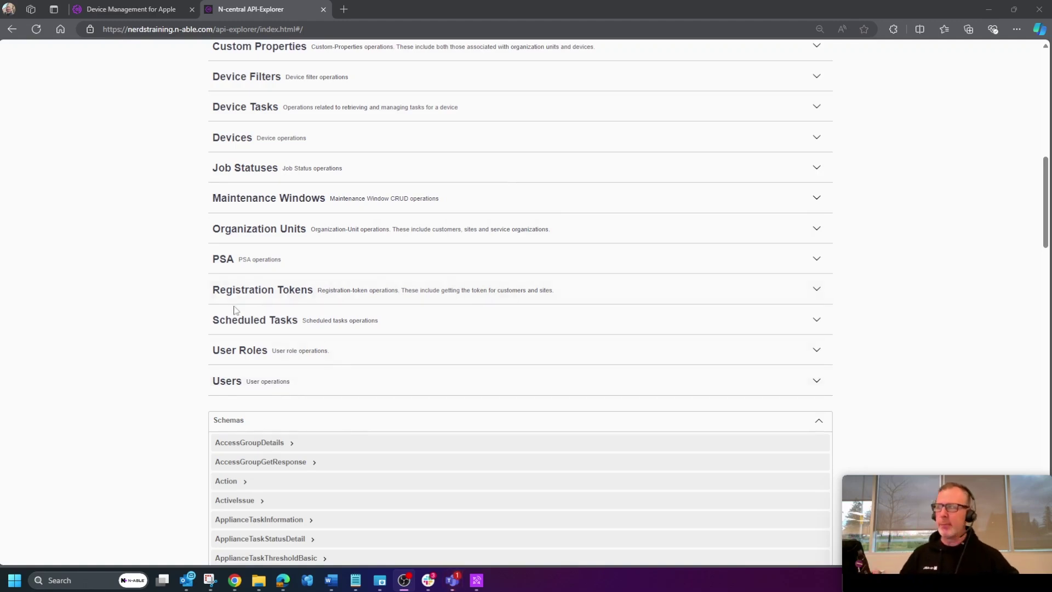
Expand the Maintenance Windows and Devices endpoint groups in the API Explorer.
{"action": "scroll", "coordinate": [198, 311], "scroll_direction": "up", "scroll_amount": 2}
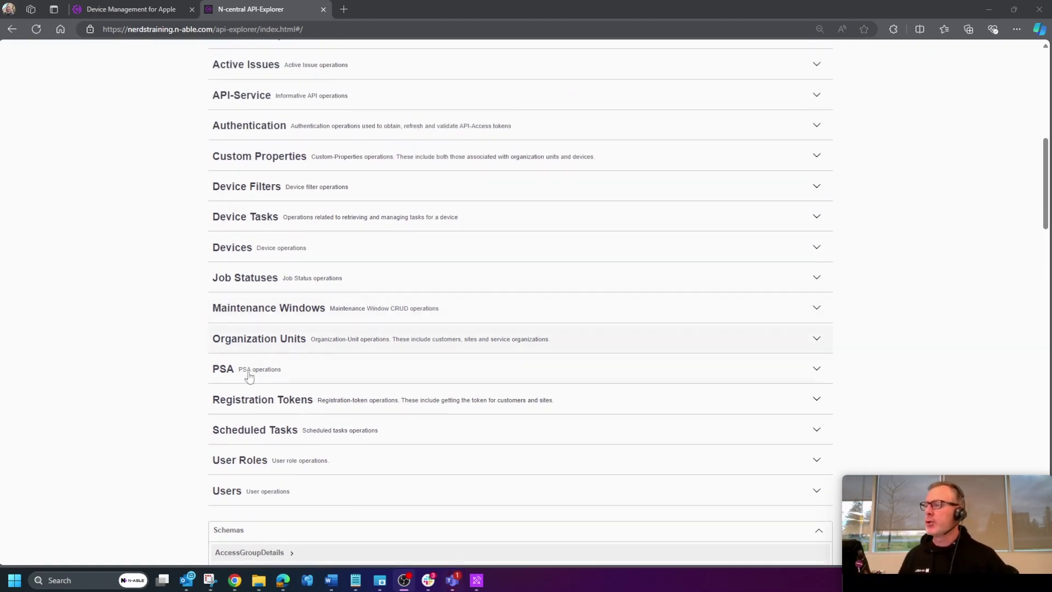
{"action": "left_click", "coordinate": [261, 307]}
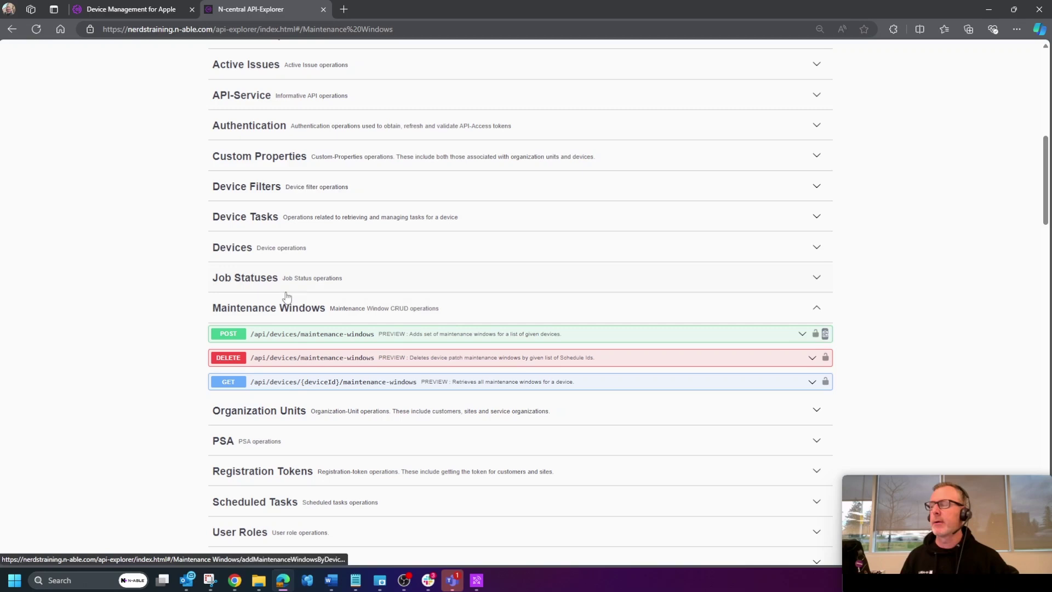
{"action": "left_click", "coordinate": [240, 251]}
{"action": "scroll", "coordinate": [241, 252], "scroll_direction": "down", "scroll_amount": 1}
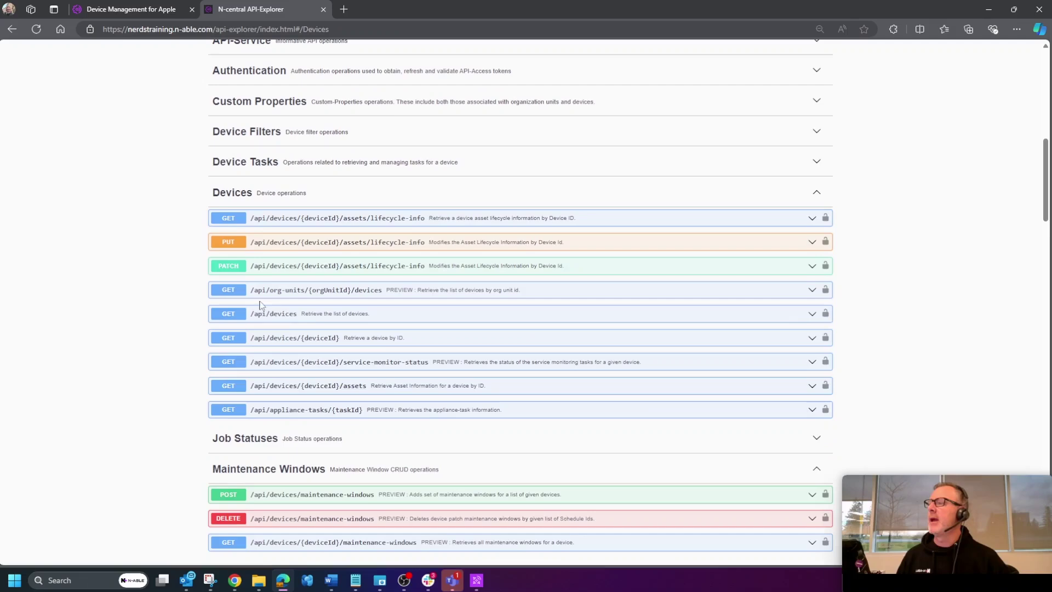
Inspect GET /api/devices' 200 example response, highlighting lastApplianceCheckinTime, then collapse the operation.
{"action": "left_click", "coordinate": [323, 315]}
{"action": "scroll", "coordinate": [170, 338], "scroll_direction": "down", "scroll_amount": 8}
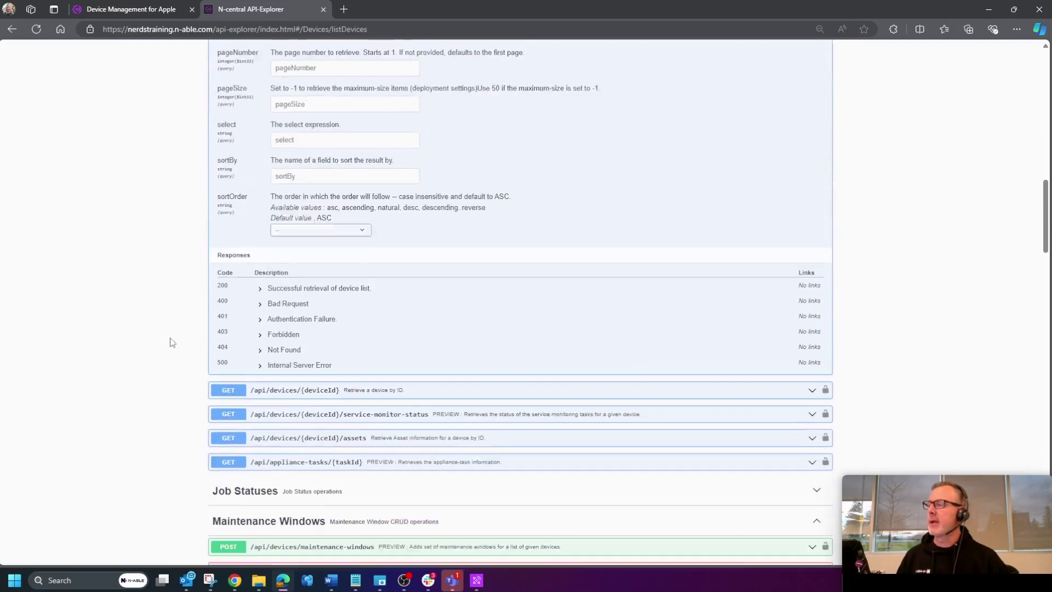
{"action": "left_click", "coordinate": [336, 218]}
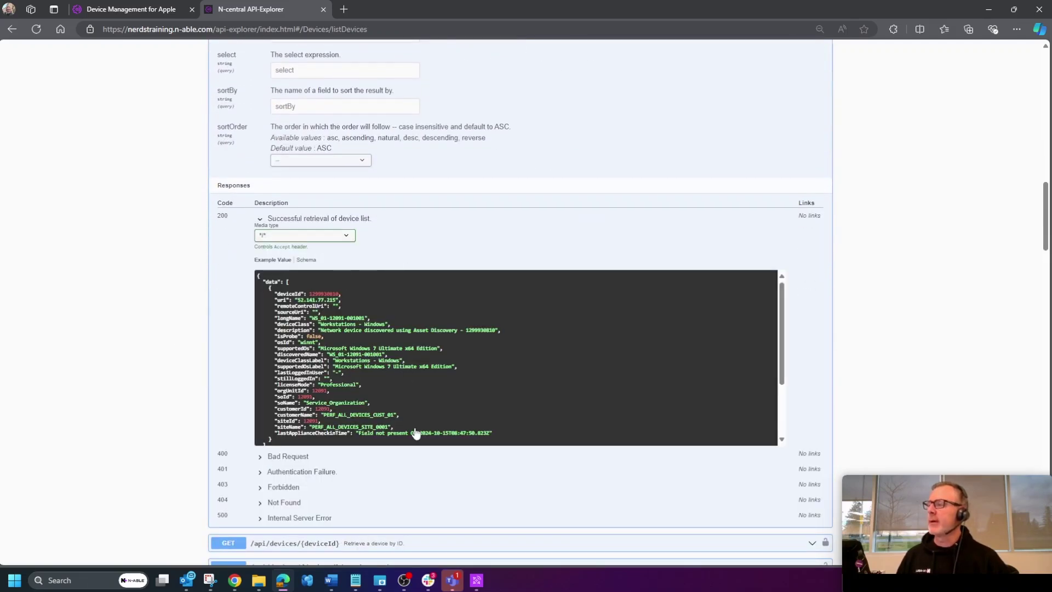
{"action": "left_click_drag", "start_coordinate": [275, 439], "coordinate": [498, 437]}
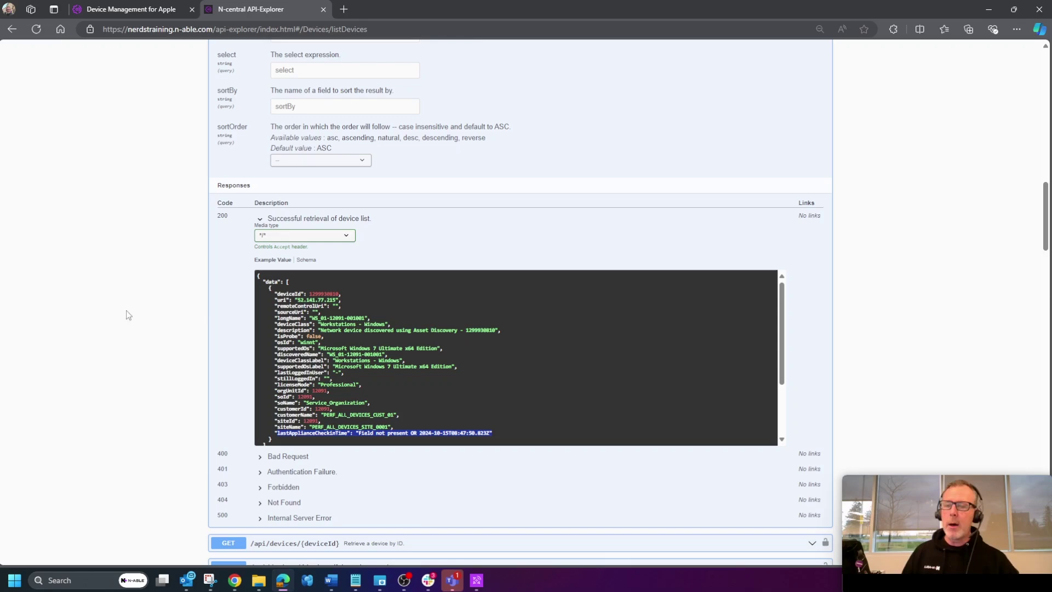
{"action": "scroll", "coordinate": [213, 226], "scroll_direction": "up", "scroll_amount": 4}
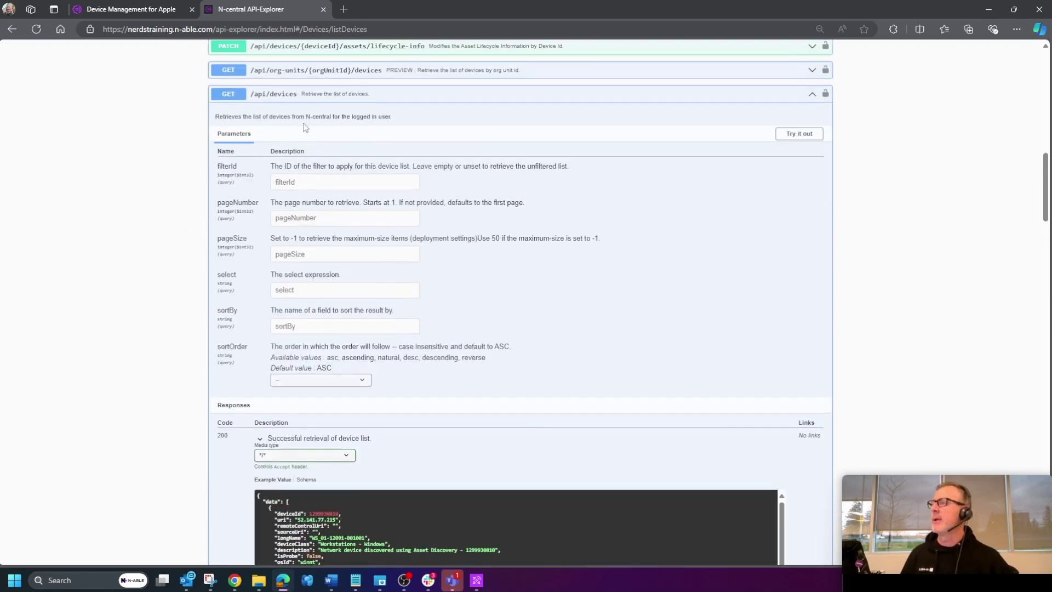
{"action": "left_click", "coordinate": [324, 97]}
{"action": "scroll", "coordinate": [63, 300], "scroll_direction": "up", "scroll_amount": 4}
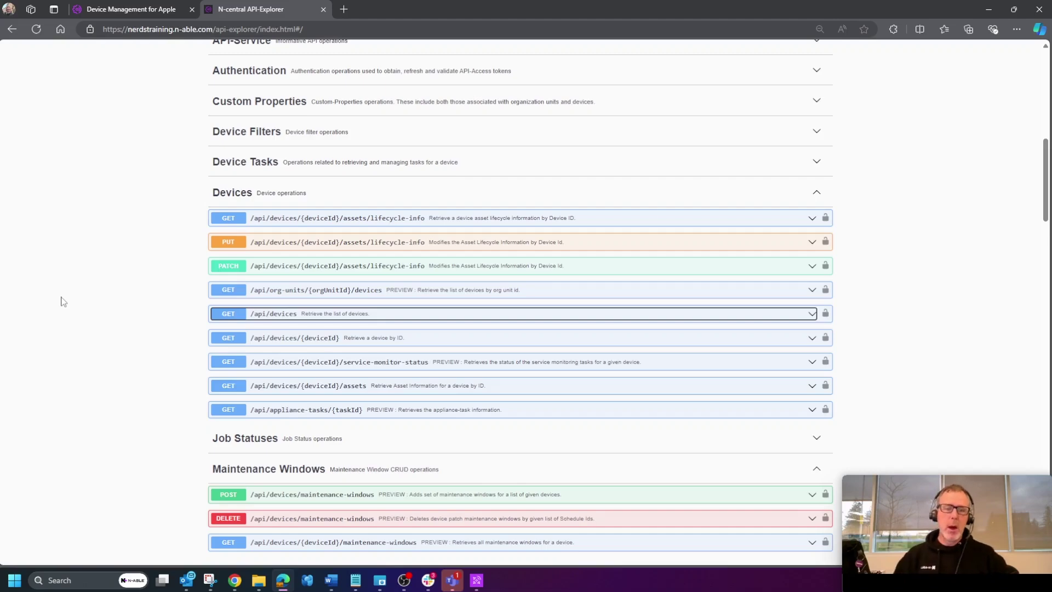
Collapse the Devices and Maintenance Windows endpoint groups.
{"action": "left_click", "coordinate": [257, 194]}
{"action": "scroll", "coordinate": [354, 208], "scroll_direction": "up", "scroll_amount": 3}
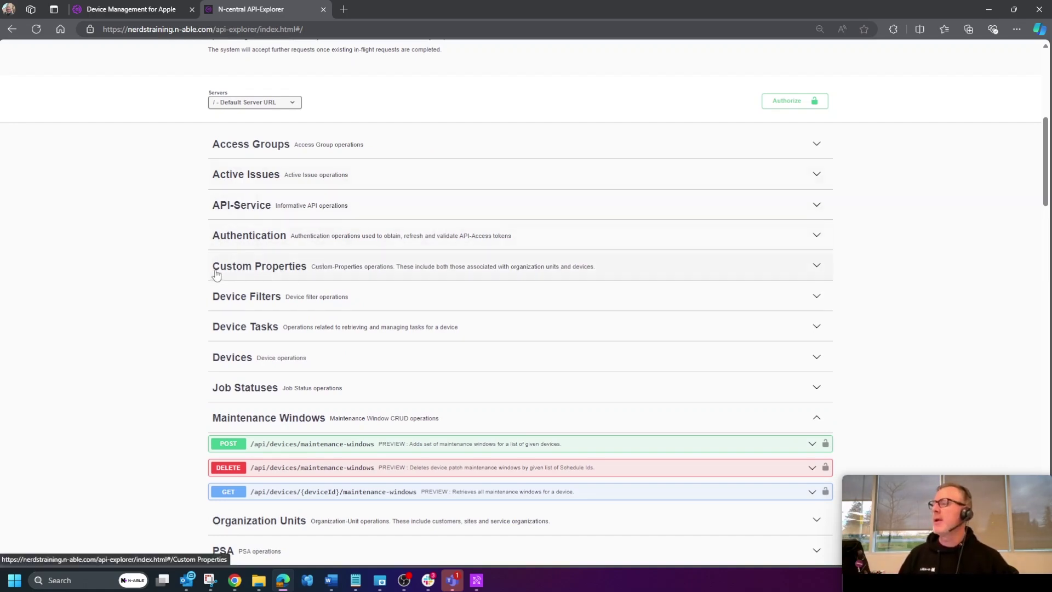
{"action": "left_click", "coordinate": [250, 410]}
{"action": "scroll", "coordinate": [268, 378], "scroll_direction": "up", "scroll_amount": 2}
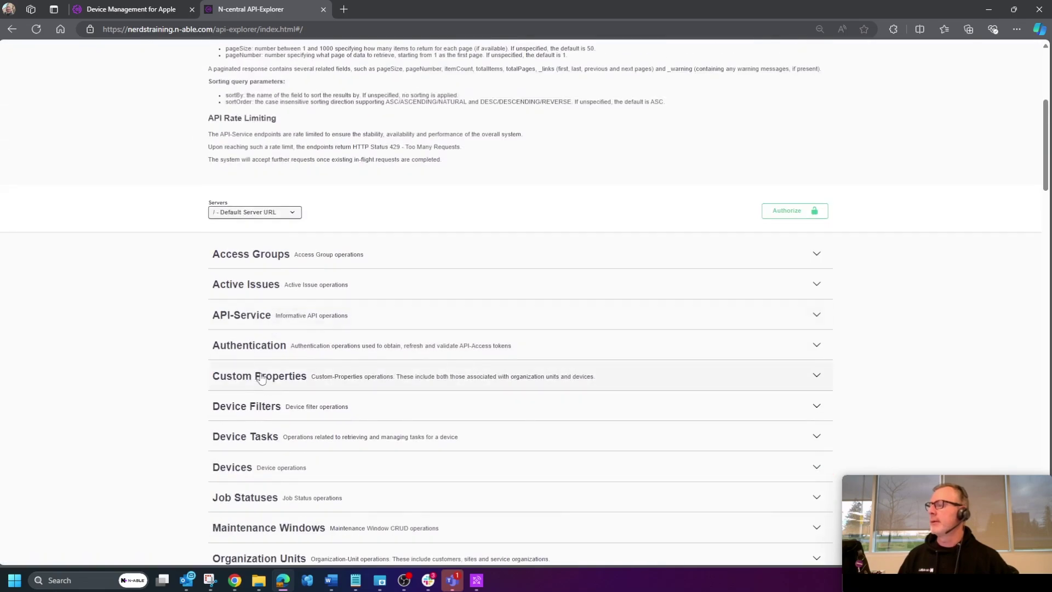
Glance at the Device Tasks endpoints, then re-expand Devices to show its lifecycle-info operations.
{"action": "scroll", "coordinate": [304, 353], "scroll_direction": "down", "scroll_amount": 1}
{"action": "left_click", "coordinate": [243, 386]}
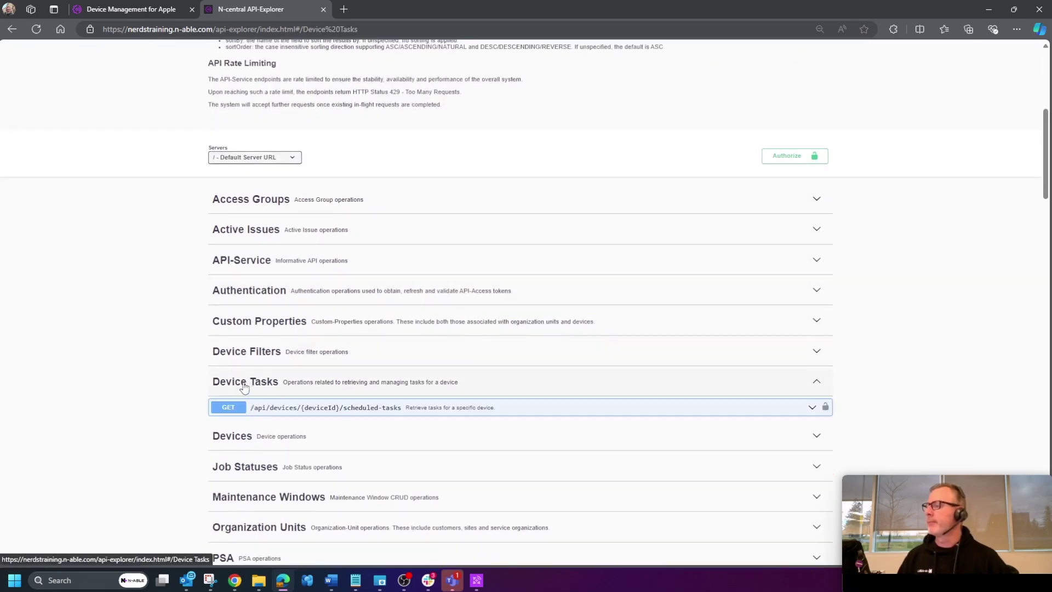
{"action": "left_click", "coordinate": [244, 386]}
{"action": "left_click", "coordinate": [241, 417]}
{"action": "scroll", "coordinate": [159, 388], "scroll_direction": "down", "scroll_amount": 3}
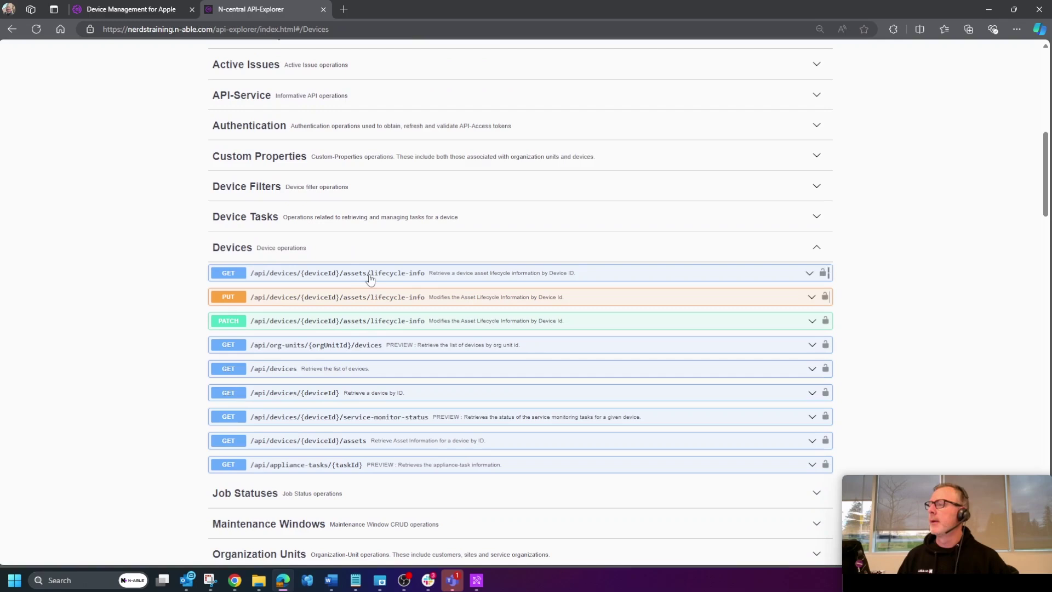